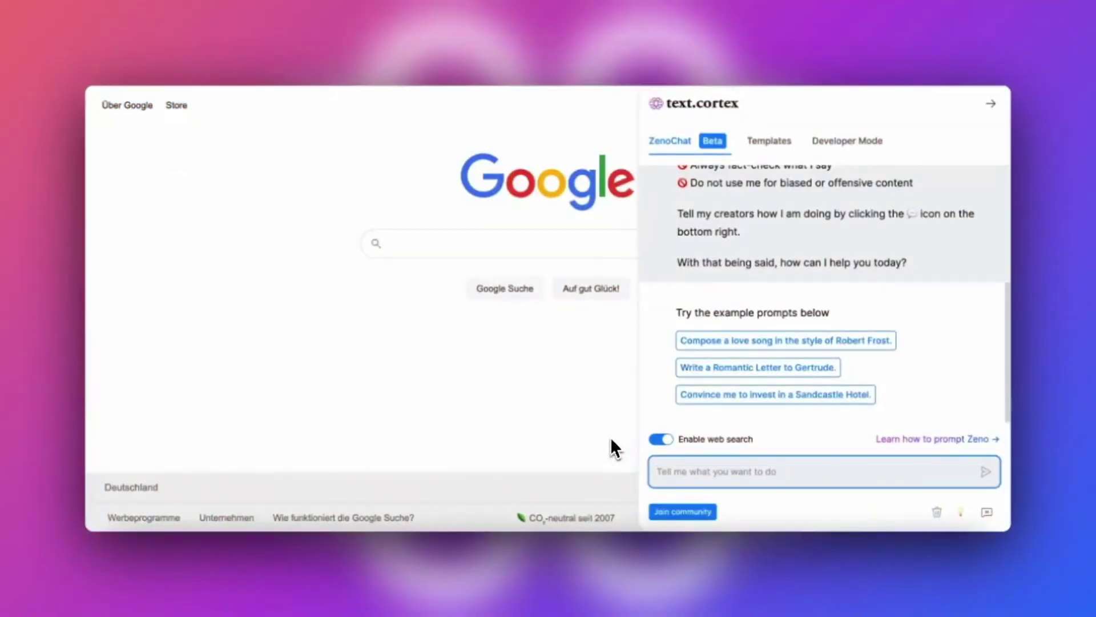
- Send Zeno the question 'Who won the world cup 2022?'
{"action": "type", "text": "Who won the world cup 2022"}
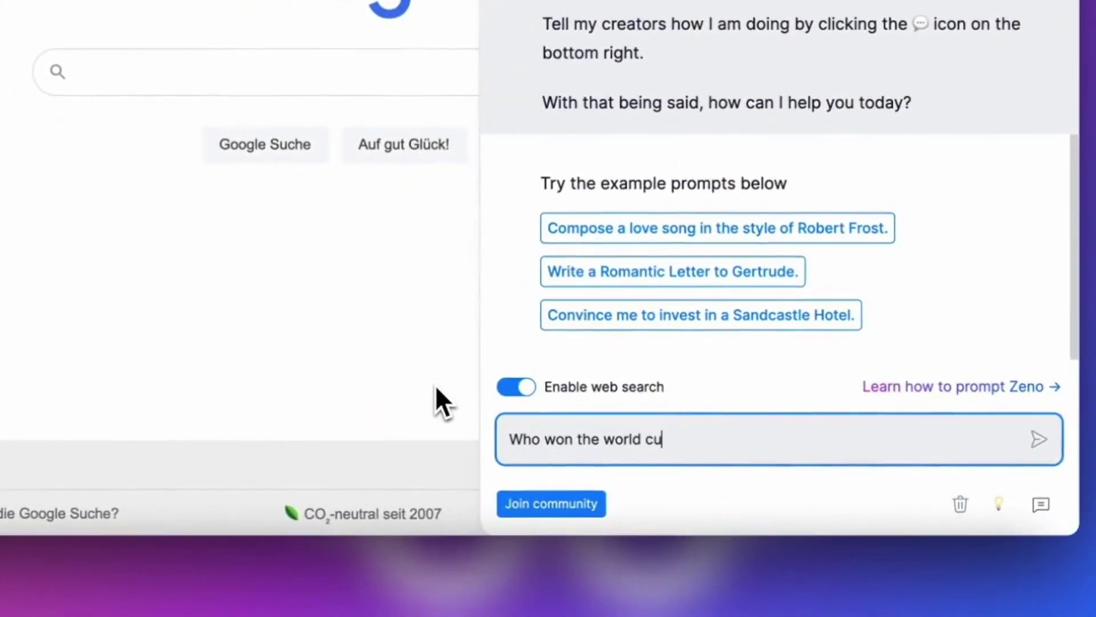
{"action": "type", "text": "?"}
{"action": "key", "text": "Return"}
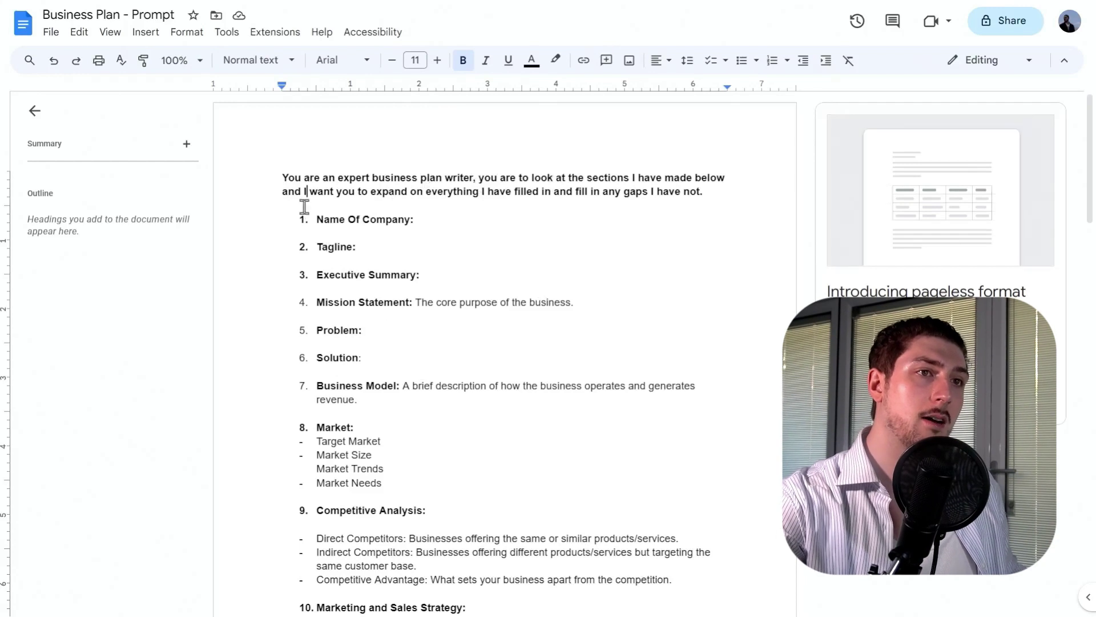
{"action": "left_click_drag", "start_coordinate": [274, 176], "coordinate": [697, 190]}
{"action": "left_click", "coordinate": [412, 277]}
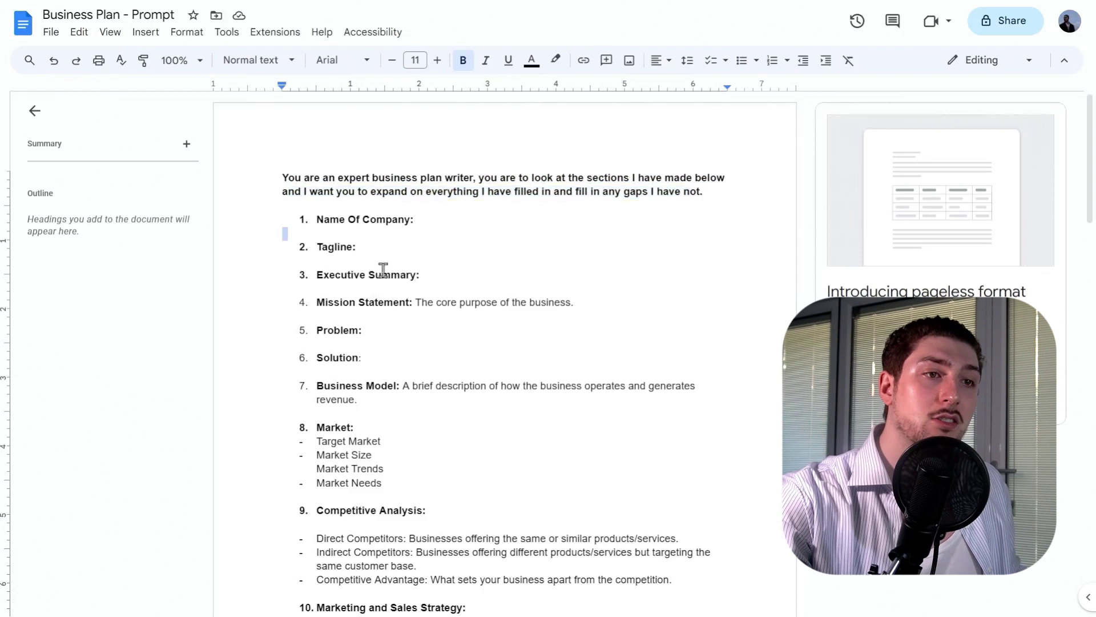
{"action": "left_click", "coordinate": [332, 328]}
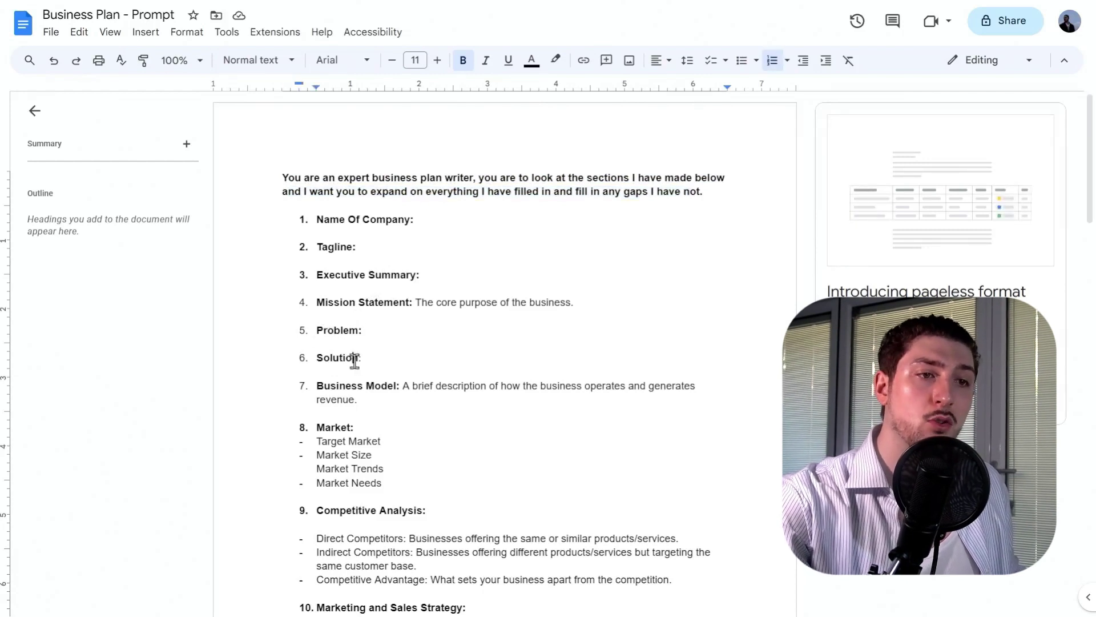
{"action": "left_click", "coordinate": [467, 496]}
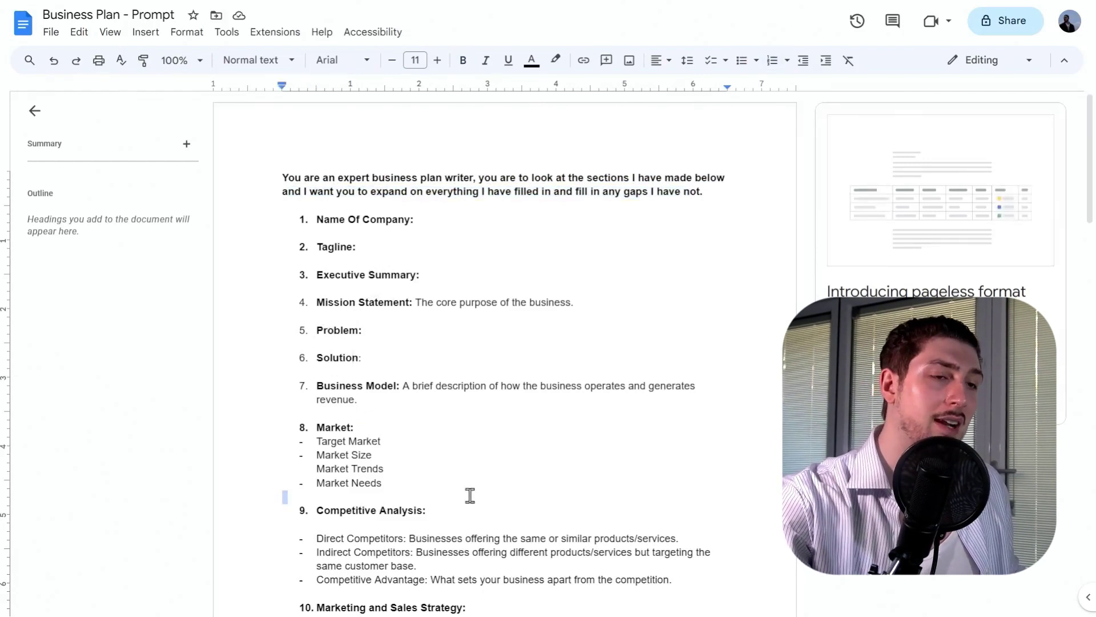
{"action": "left_click", "coordinate": [364, 391]}
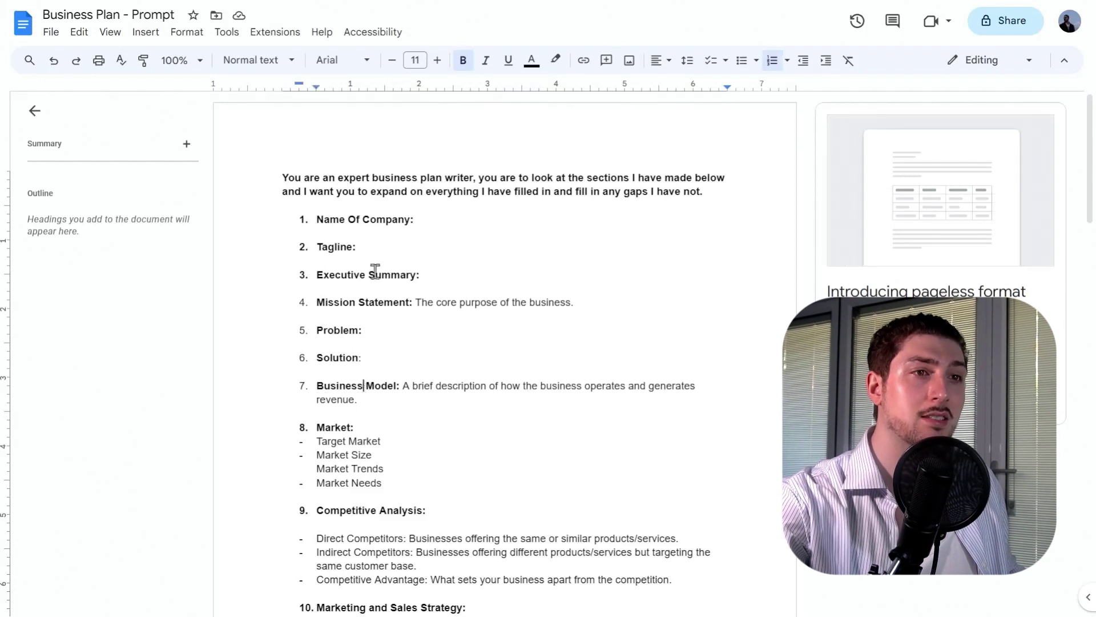
{"action": "left_click", "coordinate": [432, 225]}
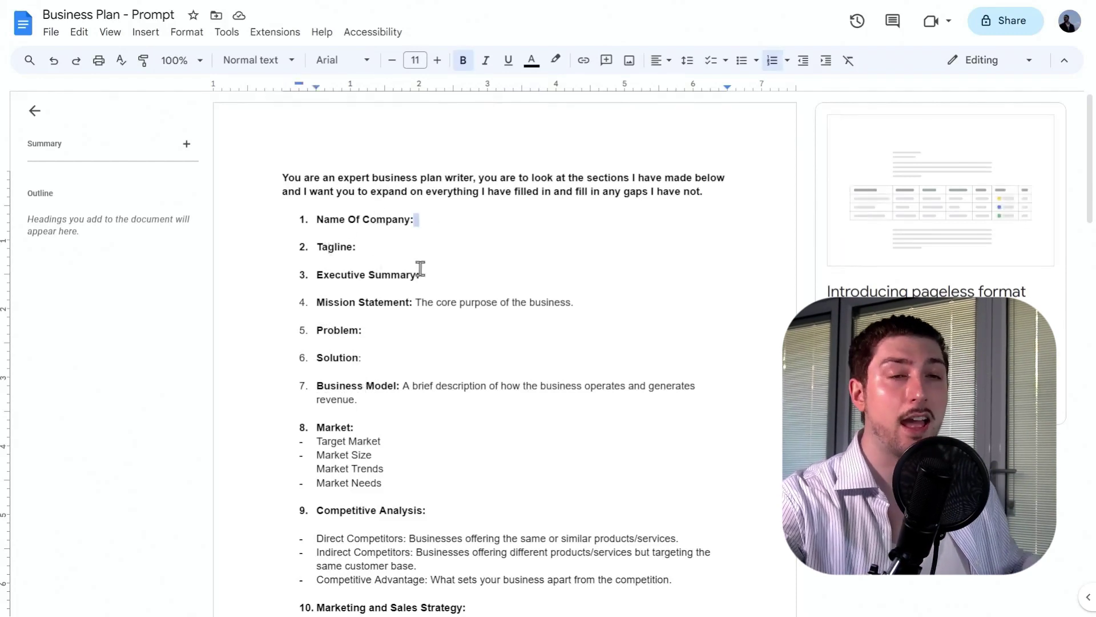
{"action": "triple_click", "coordinate": [421, 269]}
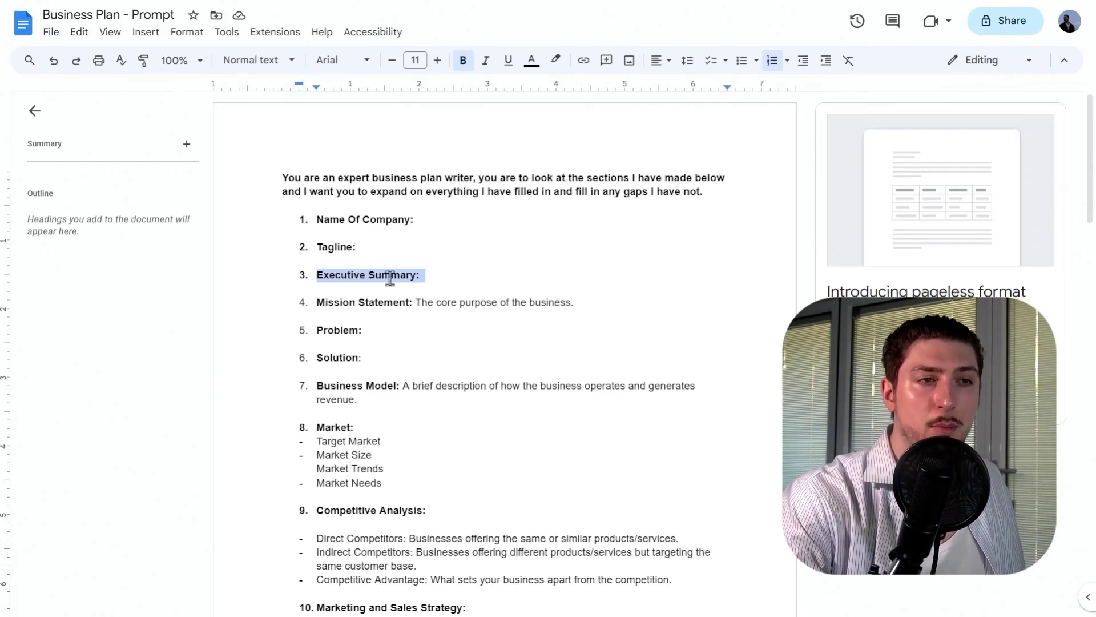
{"action": "left_click", "coordinate": [472, 278]}
{"action": "left_click_drag", "start_coordinate": [428, 273], "coordinate": [350, 220]}
{"action": "left_click", "coordinate": [366, 302]}
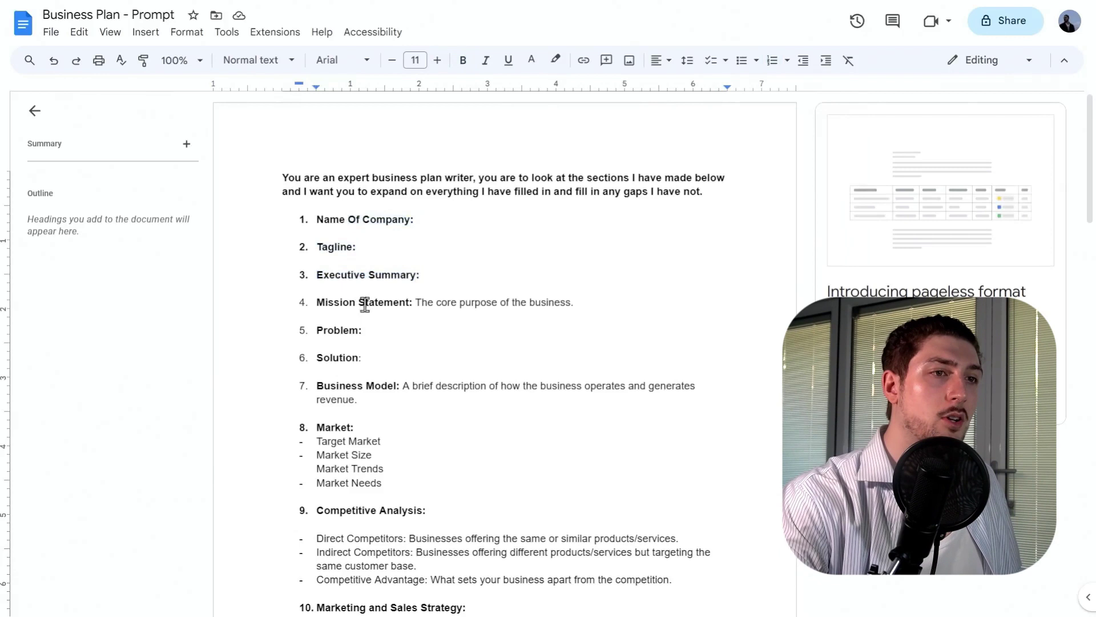
{"action": "left_click_drag", "start_coordinate": [417, 302], "coordinate": [588, 303]}
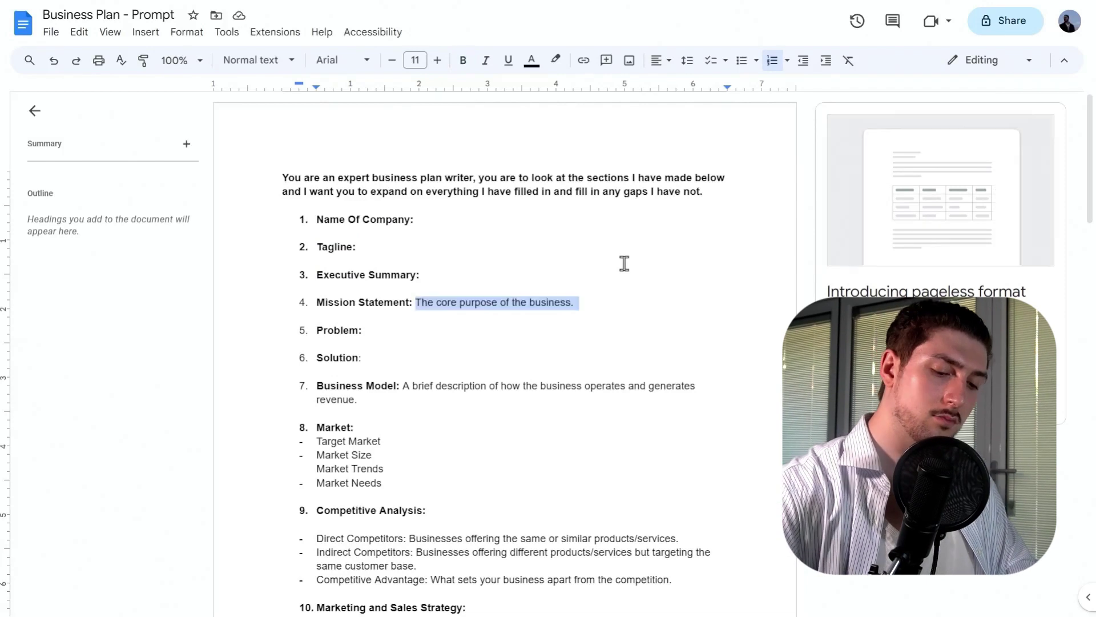
- Fill in the Mission Statement as 'To make work easier for everyone' and answer the Problem item
{"action": "type", "text": "To"}
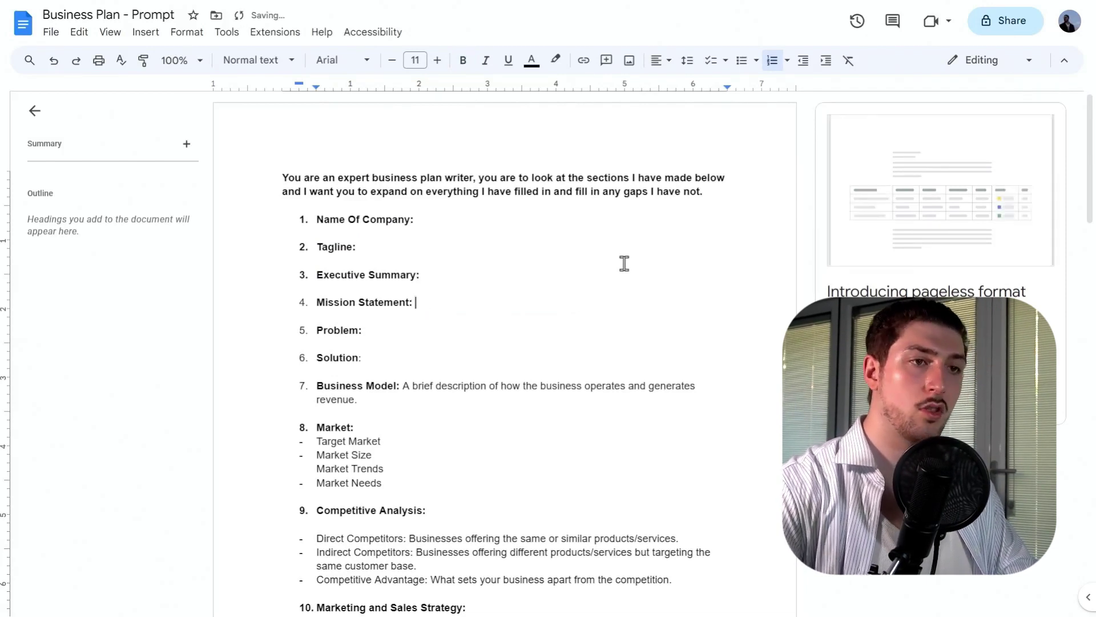
{"action": "type", "text": "T"}
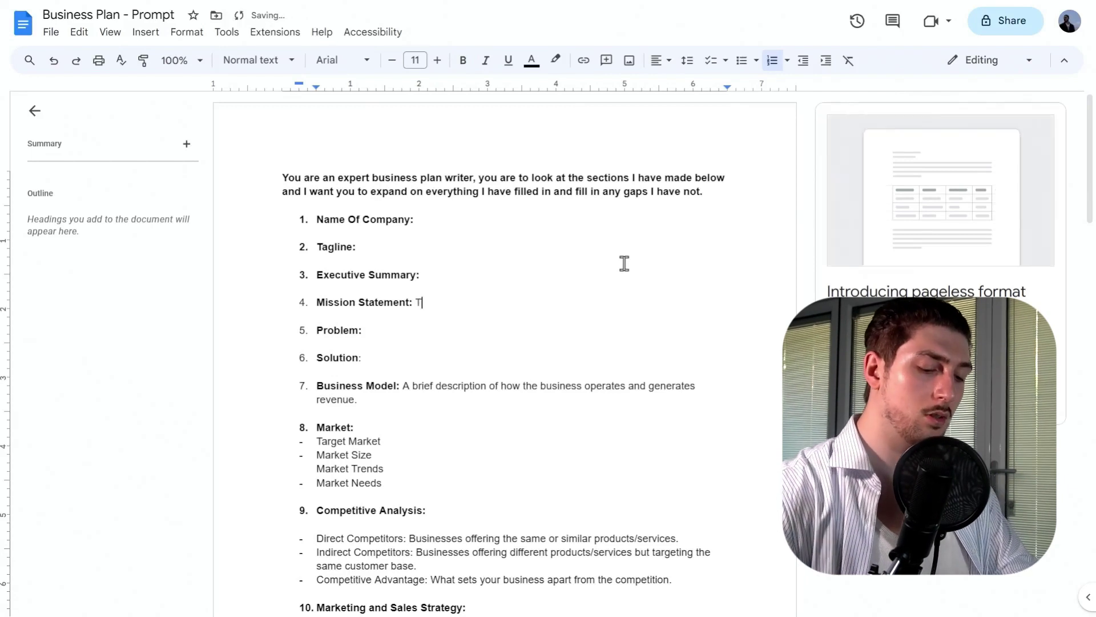
{"action": "type", "text": "o make work"}
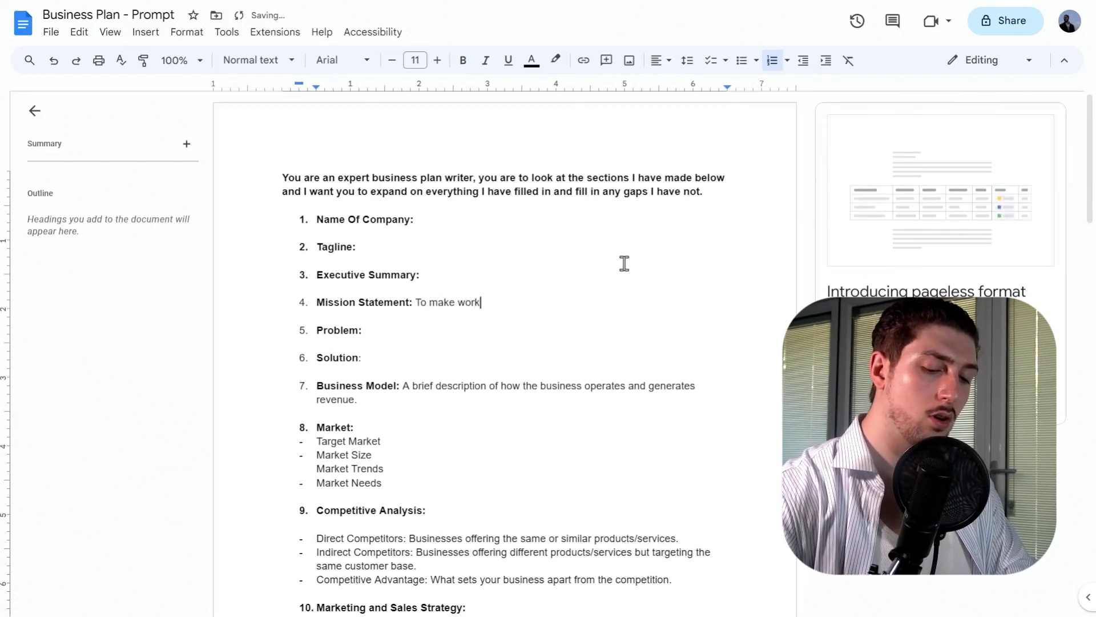
{"action": "type", "text": " easier for "}
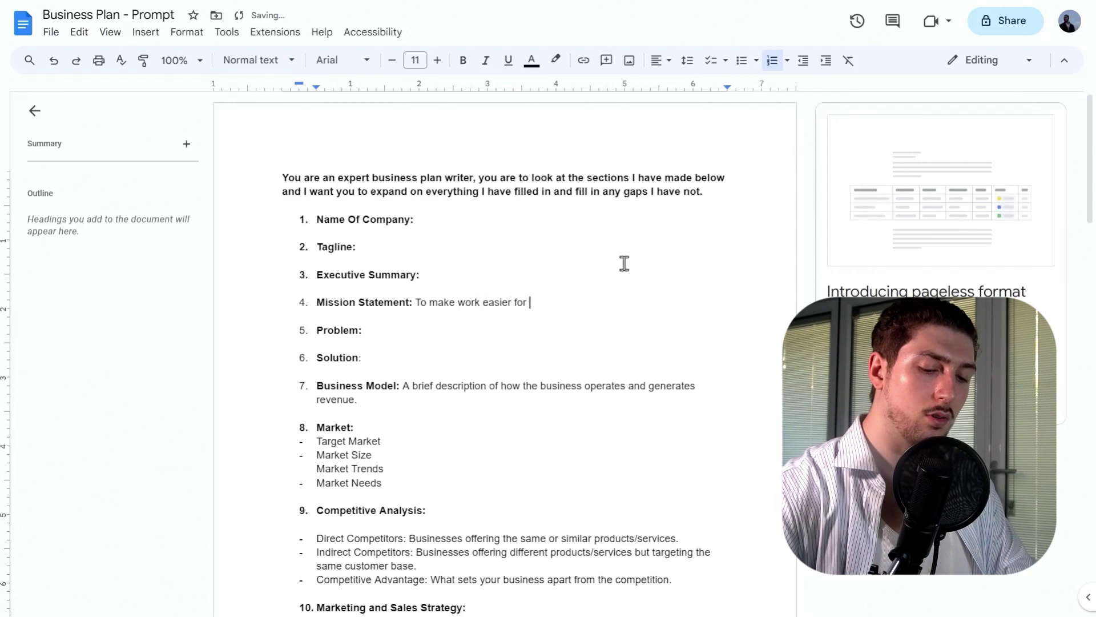
{"action": "type", "text": "everyone"}
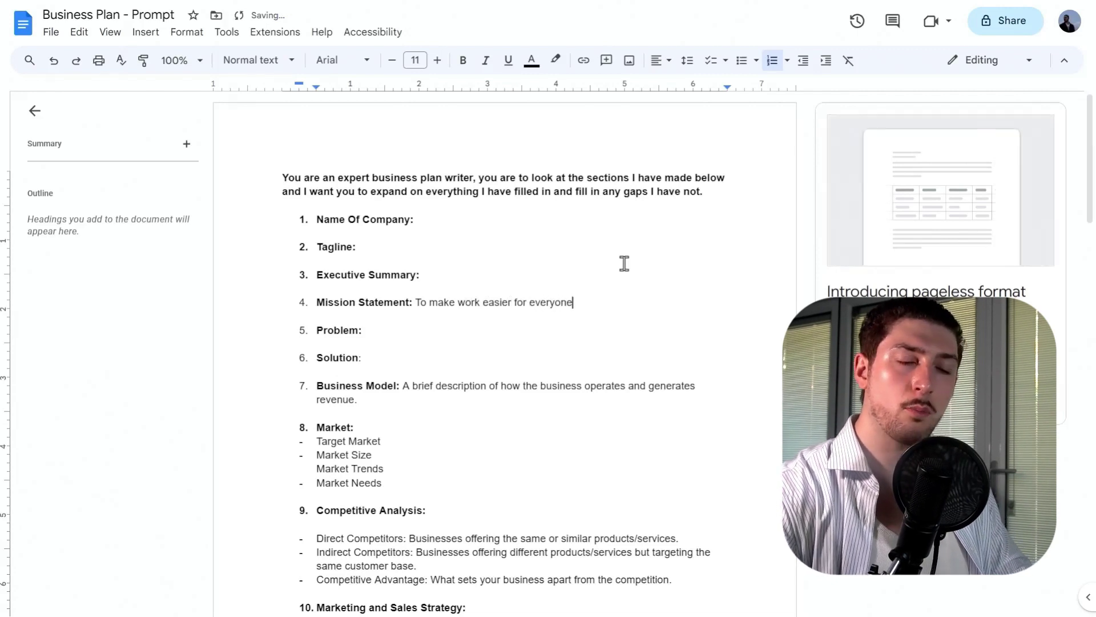
{"action": "key", "text": "Down"}
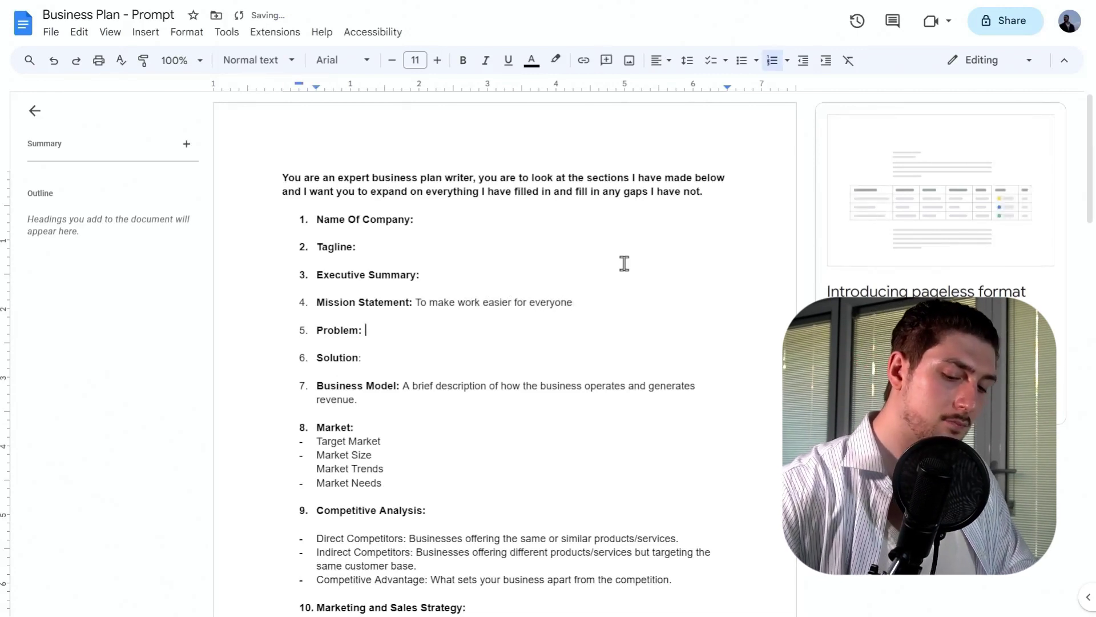
{"action": "type", "text": "People j"}
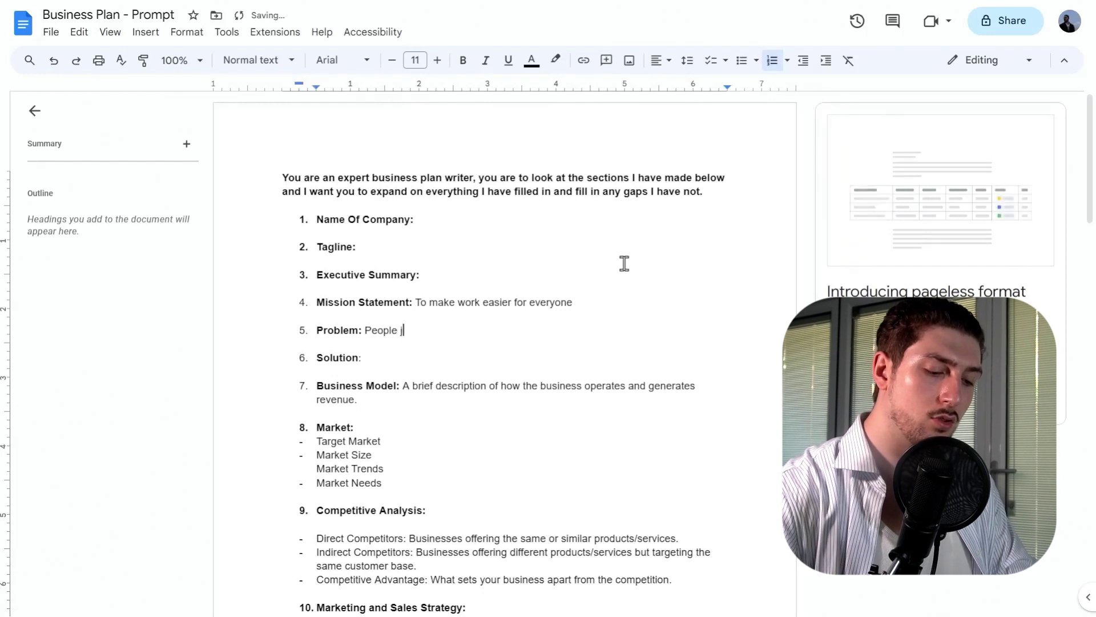
{"action": "key", "text": "BackSpace"}
{"action": "key", "text": "BackSpace"}
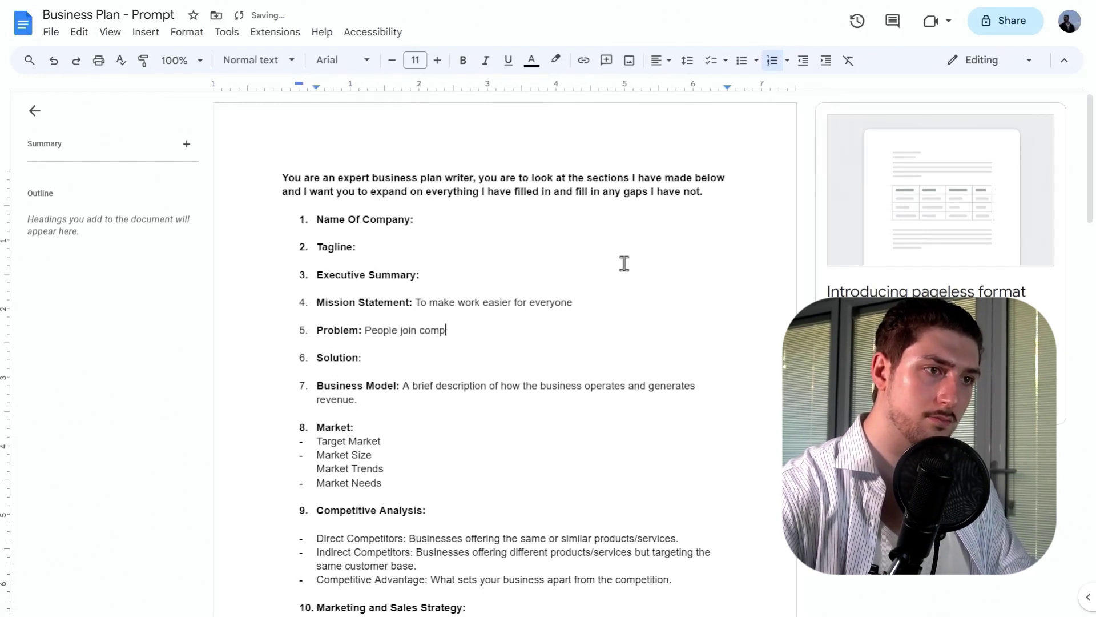
{"action": "type", "text": "anies and it is hard to onboard them on to a companies documentation"}
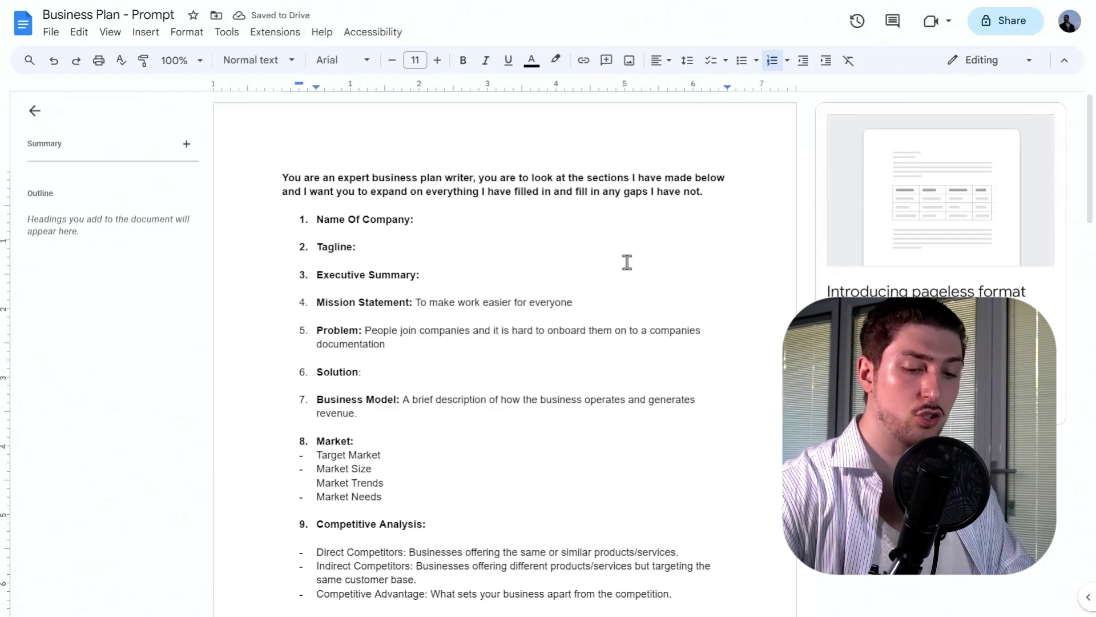
- Write the Solution as 'Custom chatbots trained on company information we can sell to people', correcting 'information'
{"action": "type", "text": "Custom "}
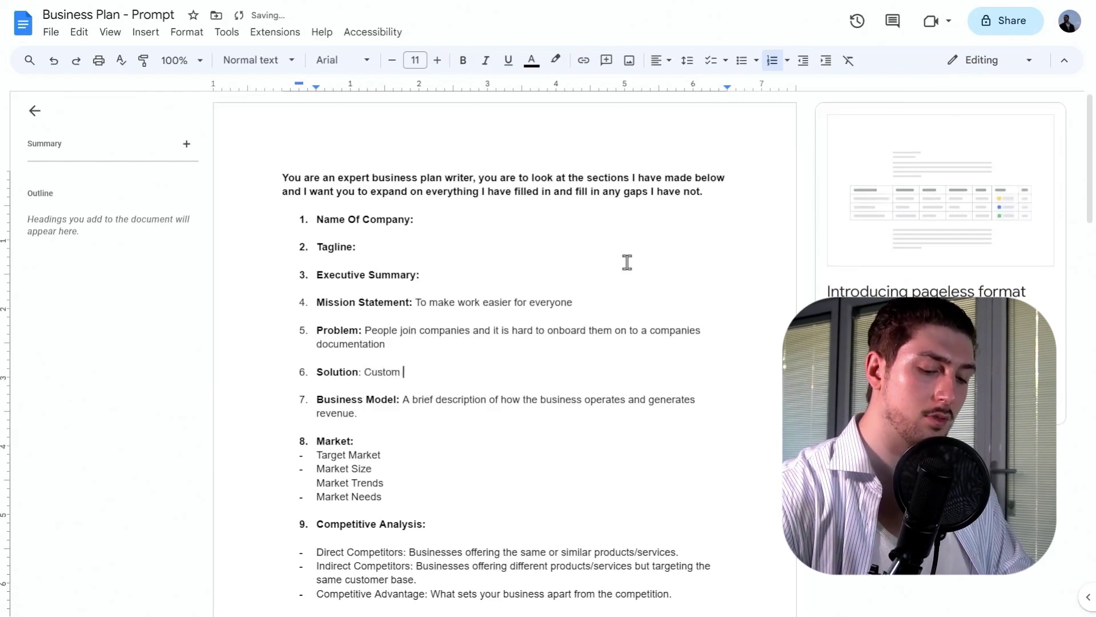
{"action": "type", "text": "chatbos "}
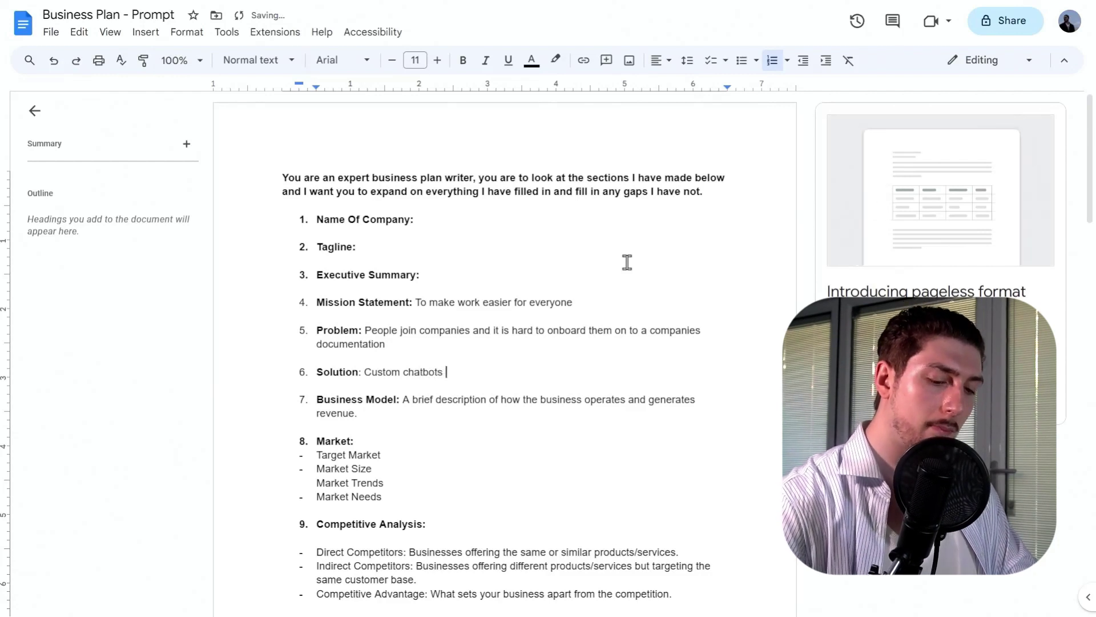
{"action": "type", "text": " trained o"}
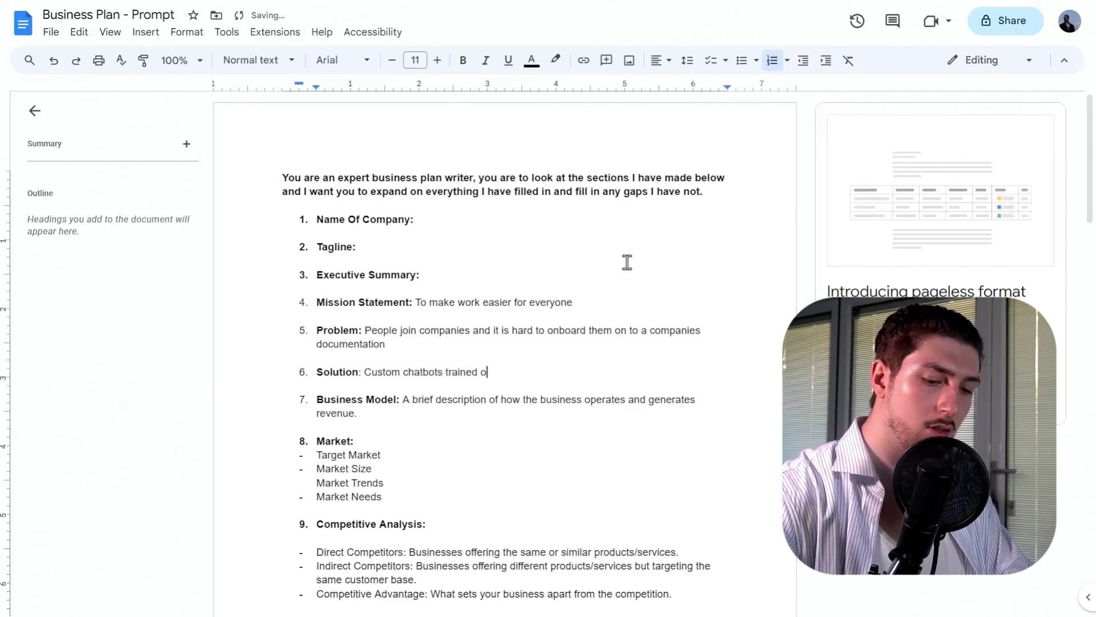
{"action": "type", "text": "n c"}
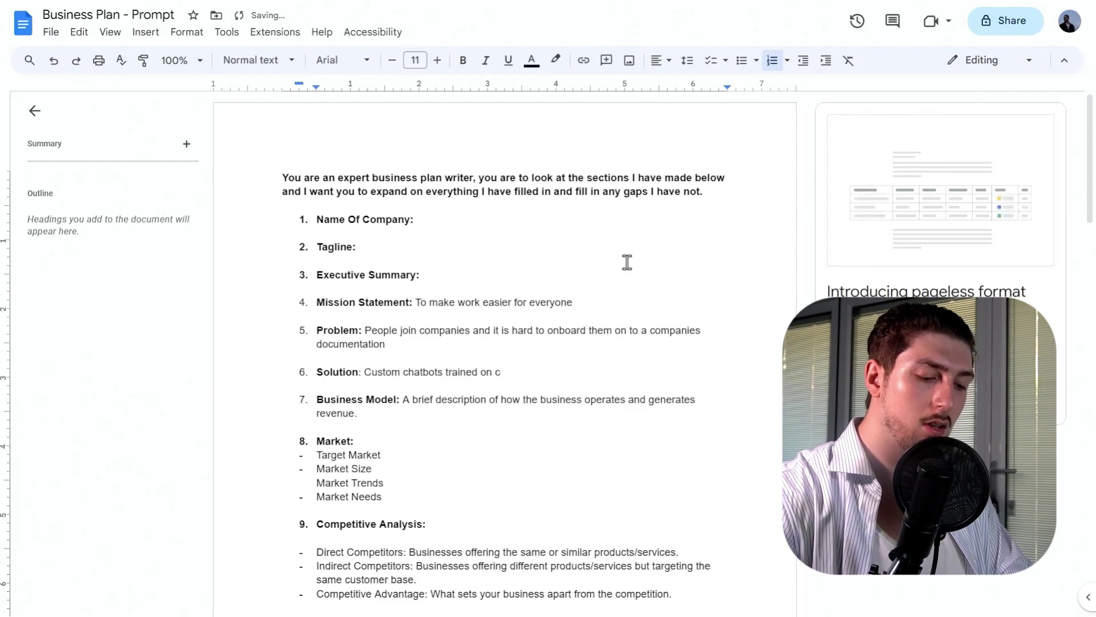
{"action": "type", "text": "om"}
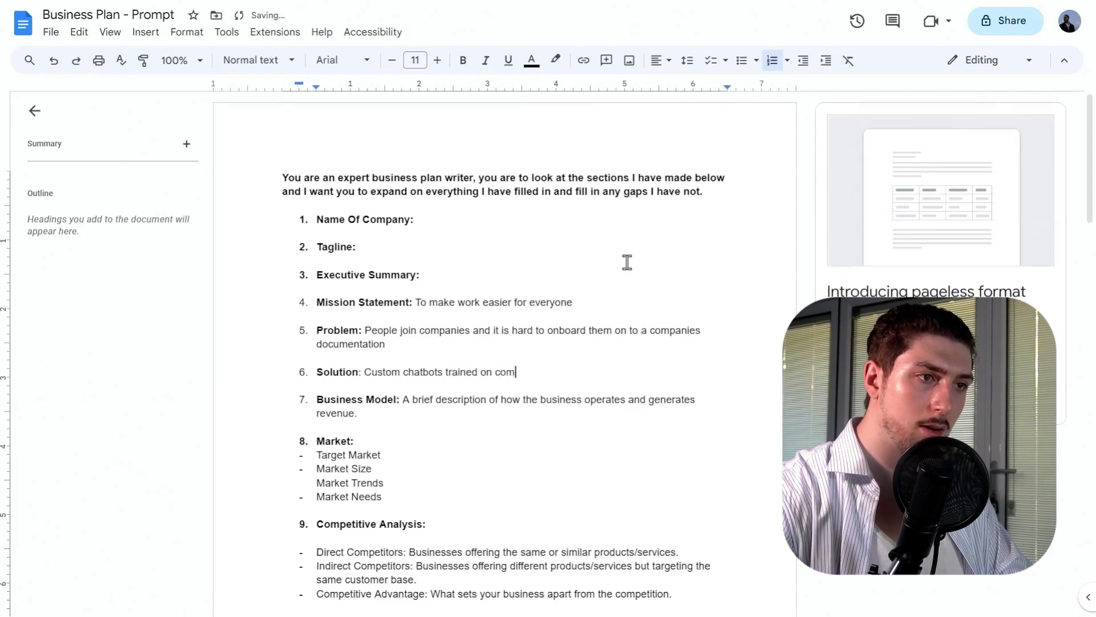
{"action": "type", "text": "pany inf"}
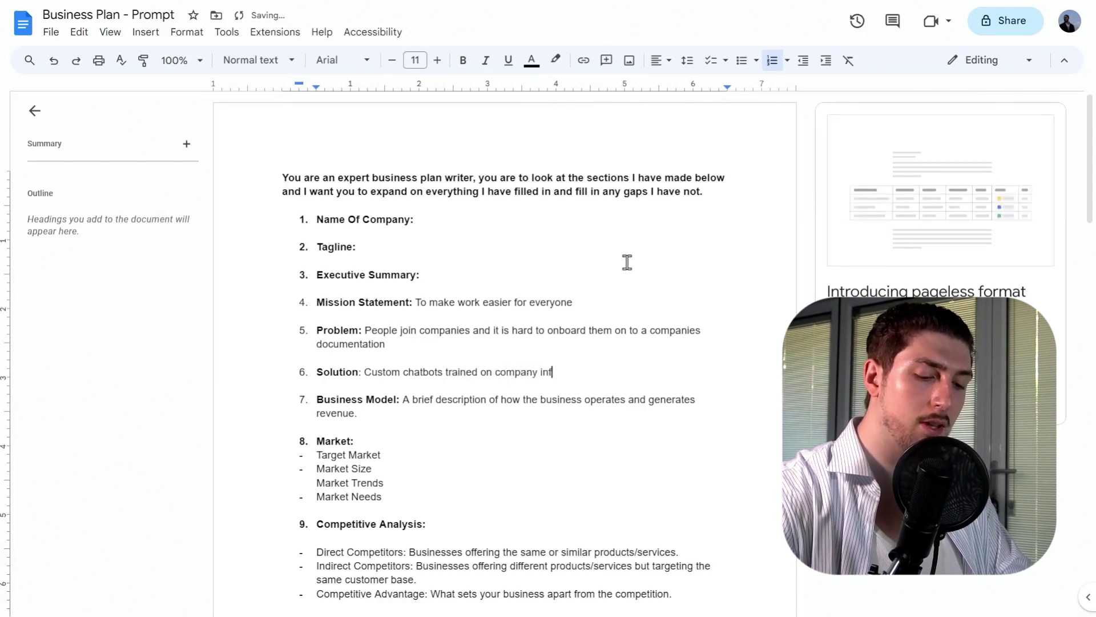
{"action": "type", "text": "aomtion"}
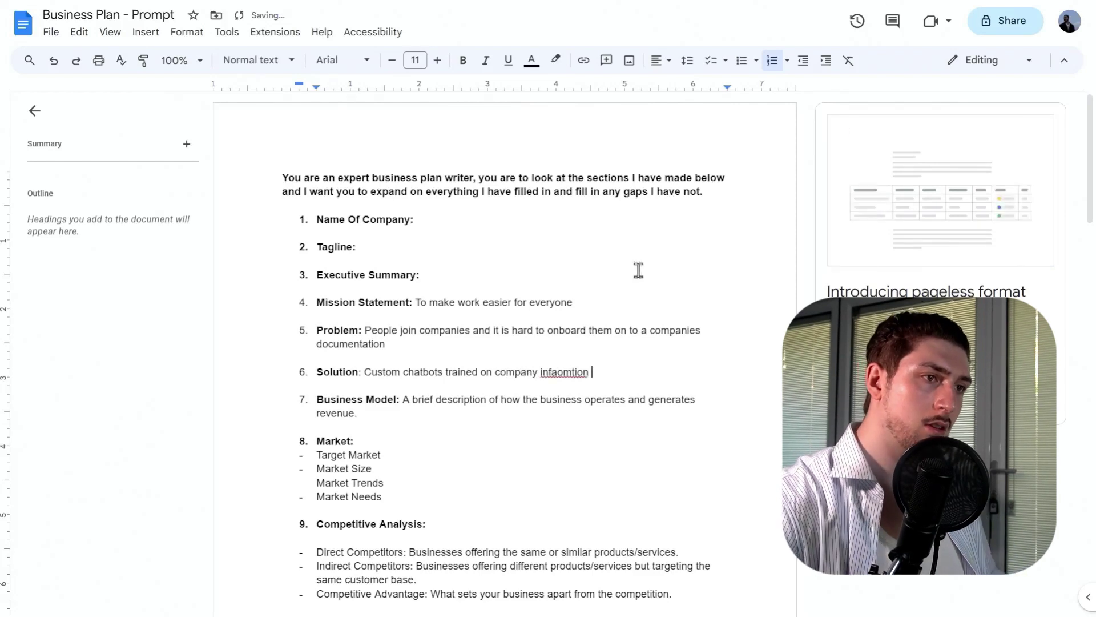
{"action": "right_click", "coordinate": [580, 372]}
{"action": "left_click", "coordinate": [606, 411]}
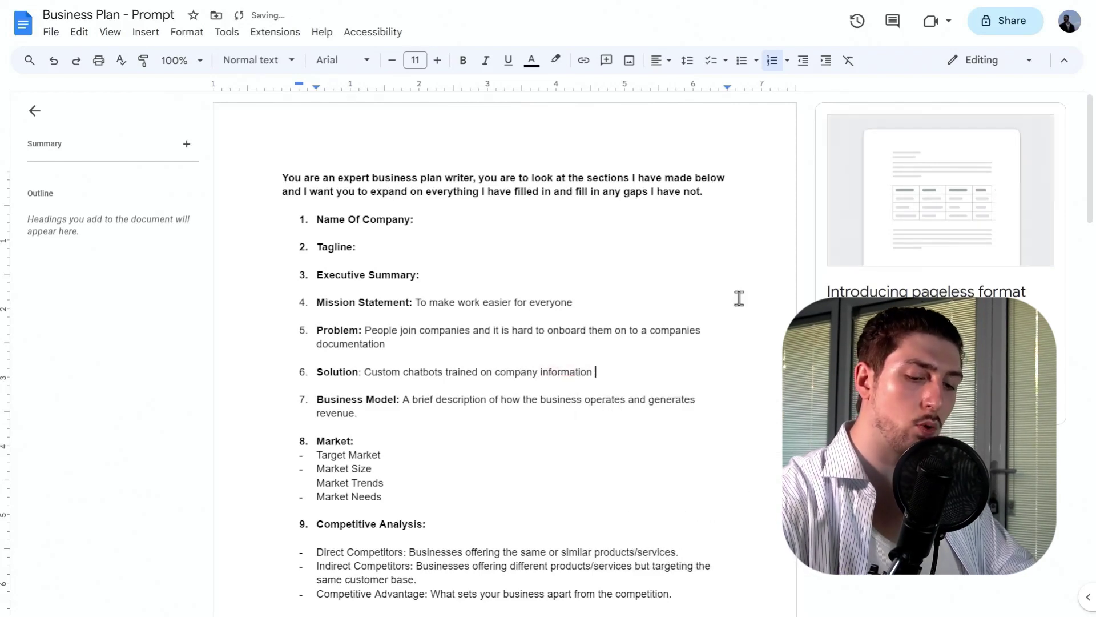
{"action": "type", "text": "we can se"}
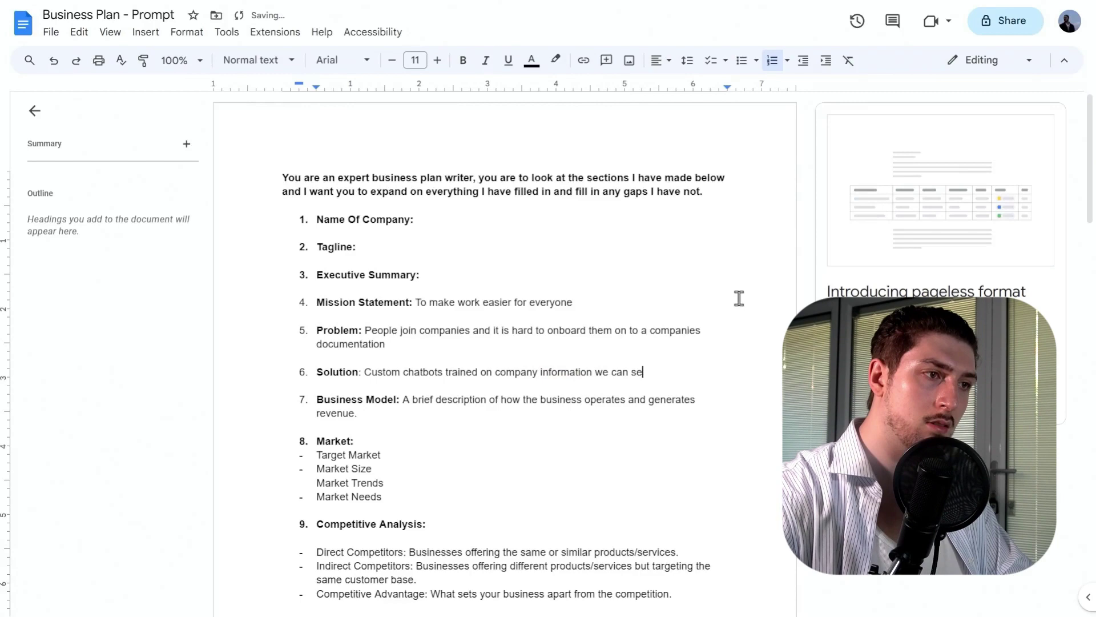
{"action": "type", "text": "ll to people"}
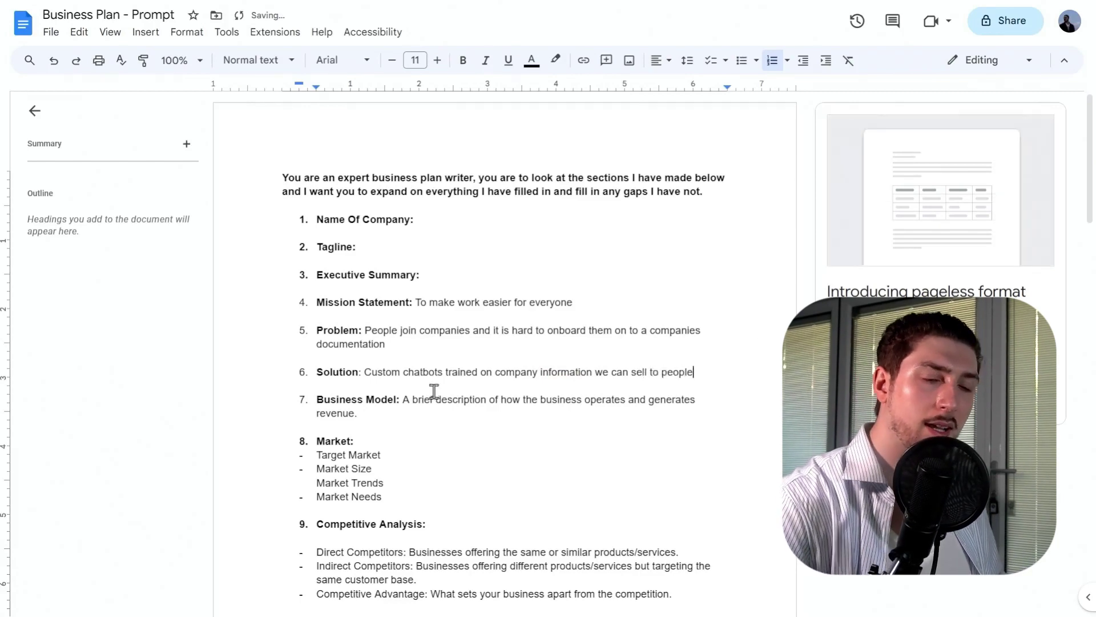
- Add ': b2b' after the Target Market heading
{"action": "scroll", "coordinate": [366, 417], "scroll_direction": "down", "scroll_amount": 4}
{"action": "scroll", "coordinate": [358, 415], "scroll_direction": "down", "scroll_amount": 2}
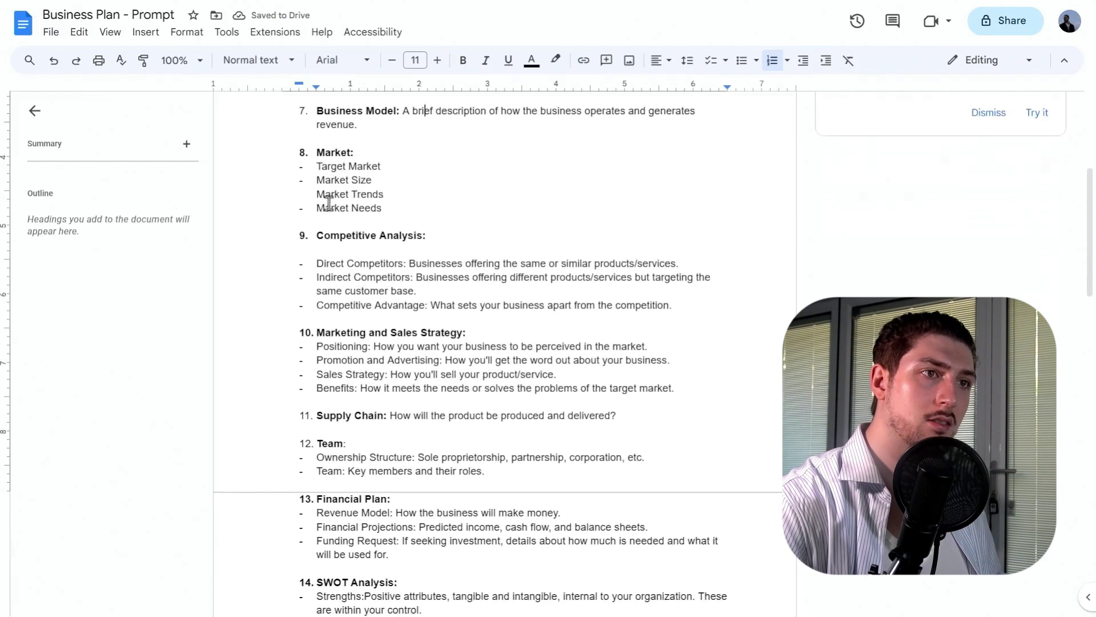
{"action": "left_click", "coordinate": [331, 152]}
{"action": "left_click_drag", "start_coordinate": [286, 152], "coordinate": [590, 311]}
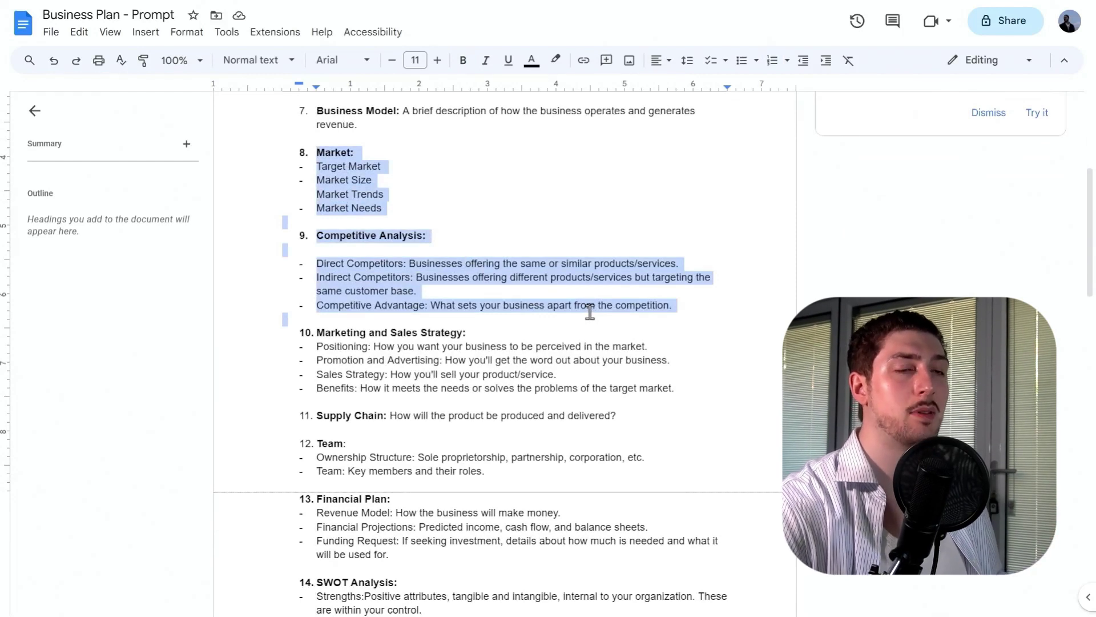
{"action": "left_click", "coordinate": [393, 168]}
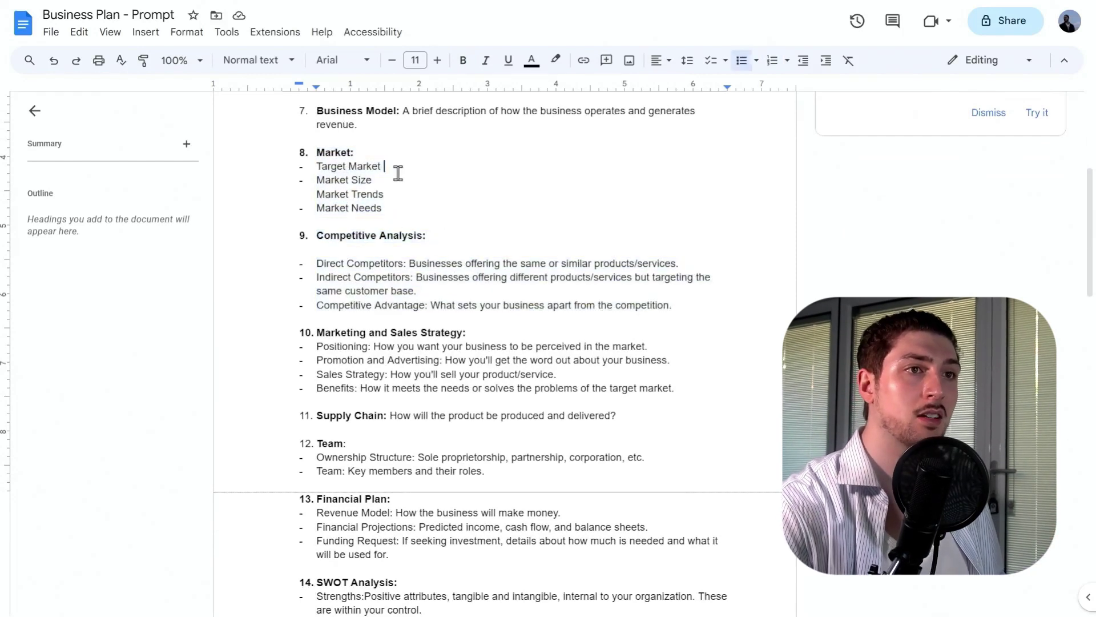
{"action": "type", "text": ": b2b"}
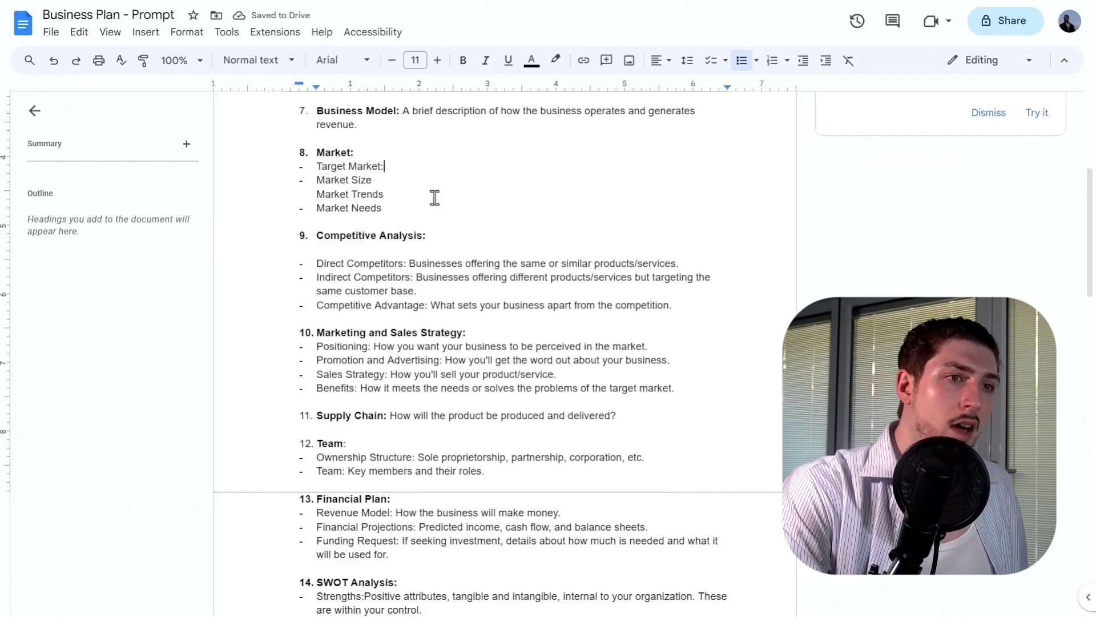
- Replace the Team placeholder with the CEO's SaaS-sales background and the CTO's full stack experience
{"action": "left_click", "coordinate": [314, 235]}
{"action": "scroll", "coordinate": [369, 245], "scroll_direction": "down", "scroll_amount": 6}
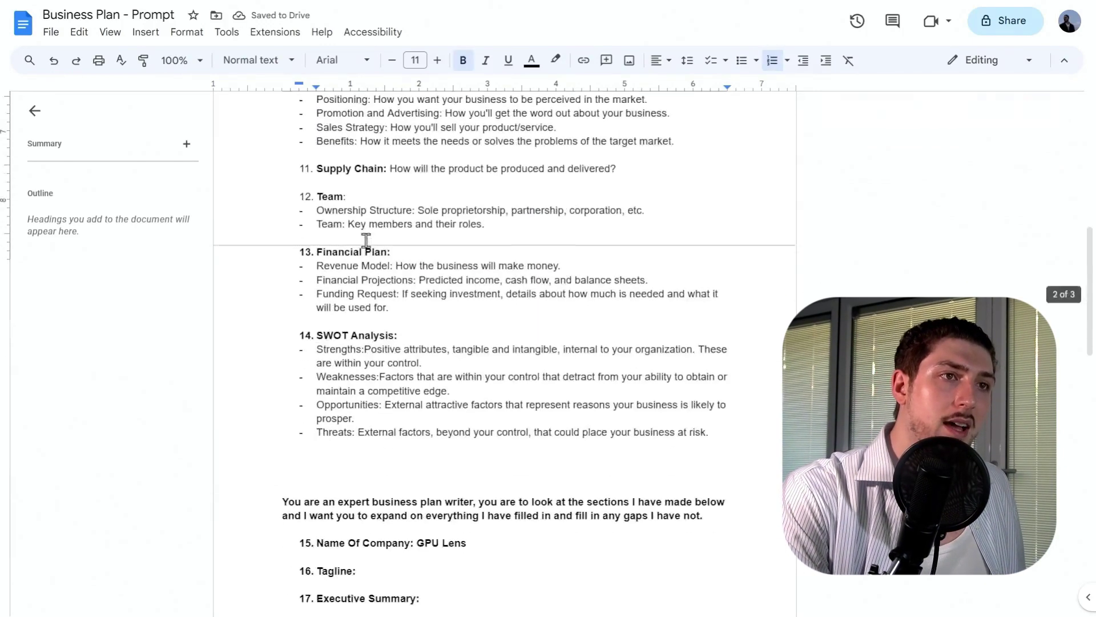
{"action": "scroll", "coordinate": [348, 411], "scroll_direction": "up", "scroll_amount": 6}
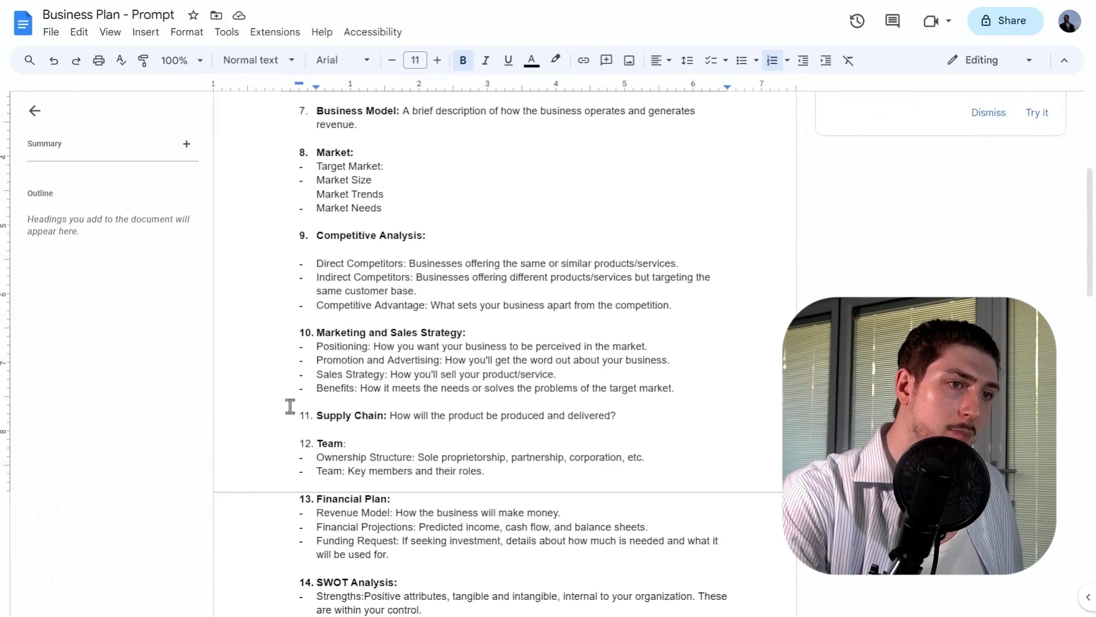
{"action": "scroll", "coordinate": [490, 182], "scroll_direction": "down", "scroll_amount": 5}
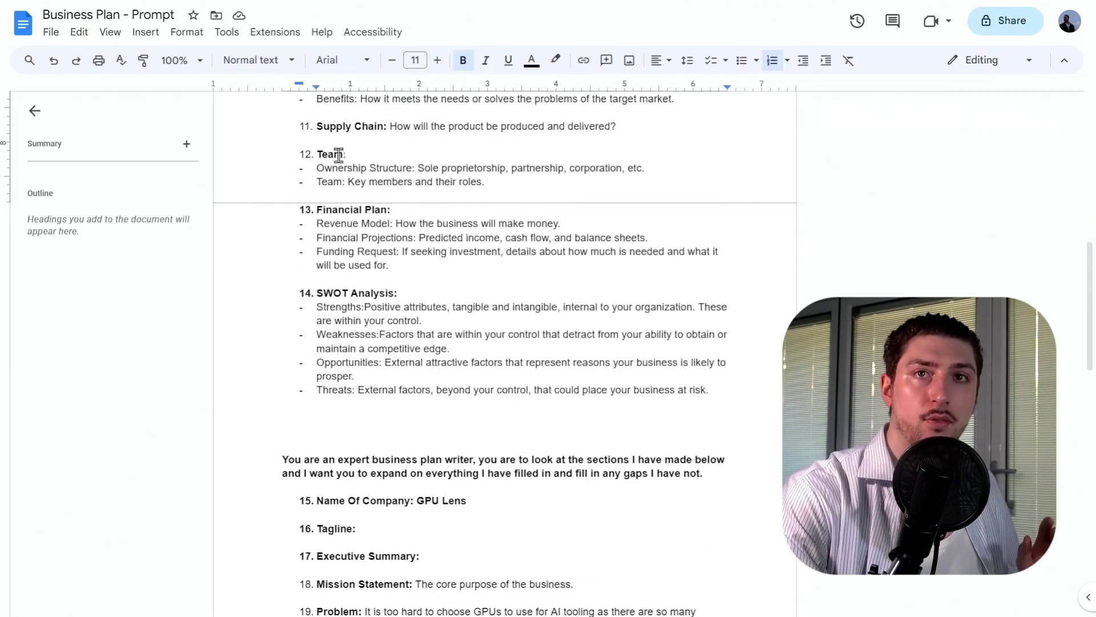
{"action": "left_click", "coordinate": [504, 186]}
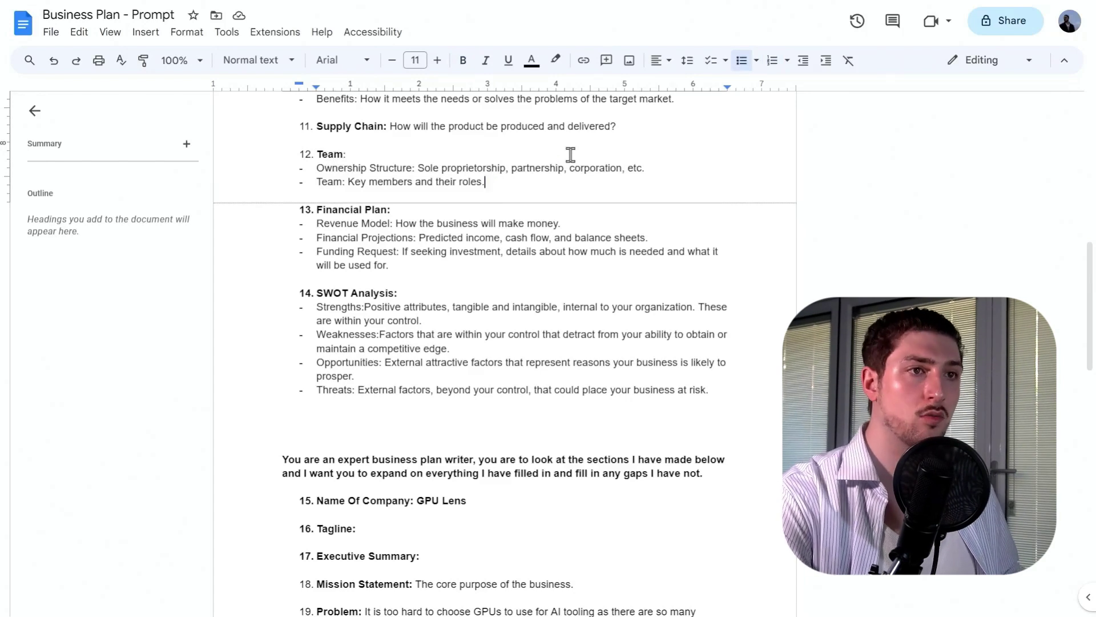
{"action": "key", "text": "BackSpace"}
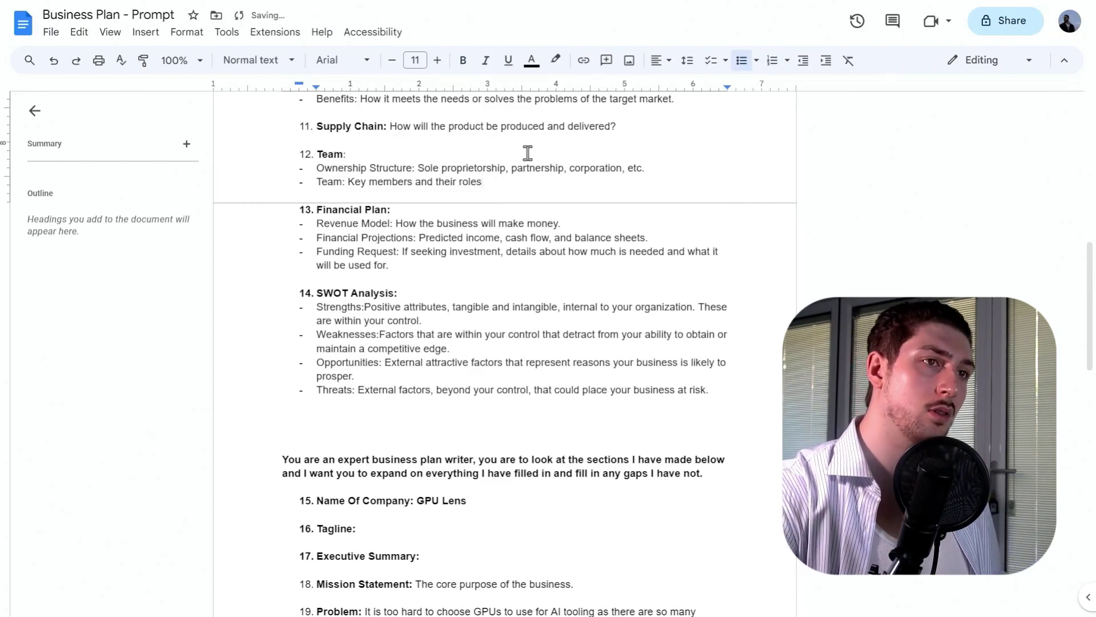
{"action": "left_click_drag", "start_coordinate": [497, 182], "coordinate": [348, 180]}
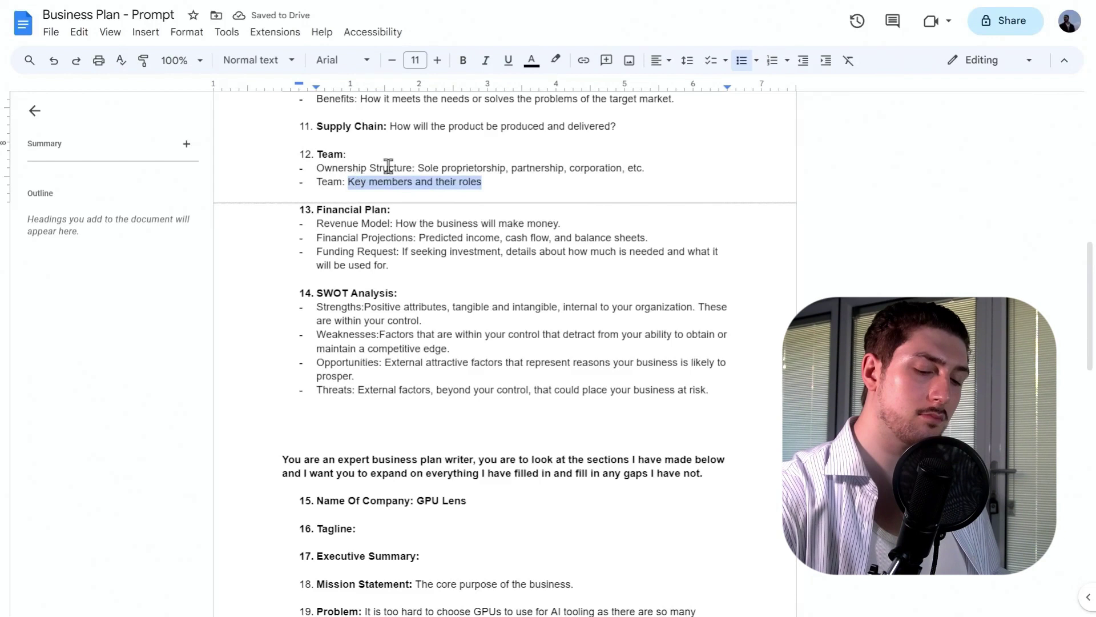
{"action": "type", "text": "Bob"}
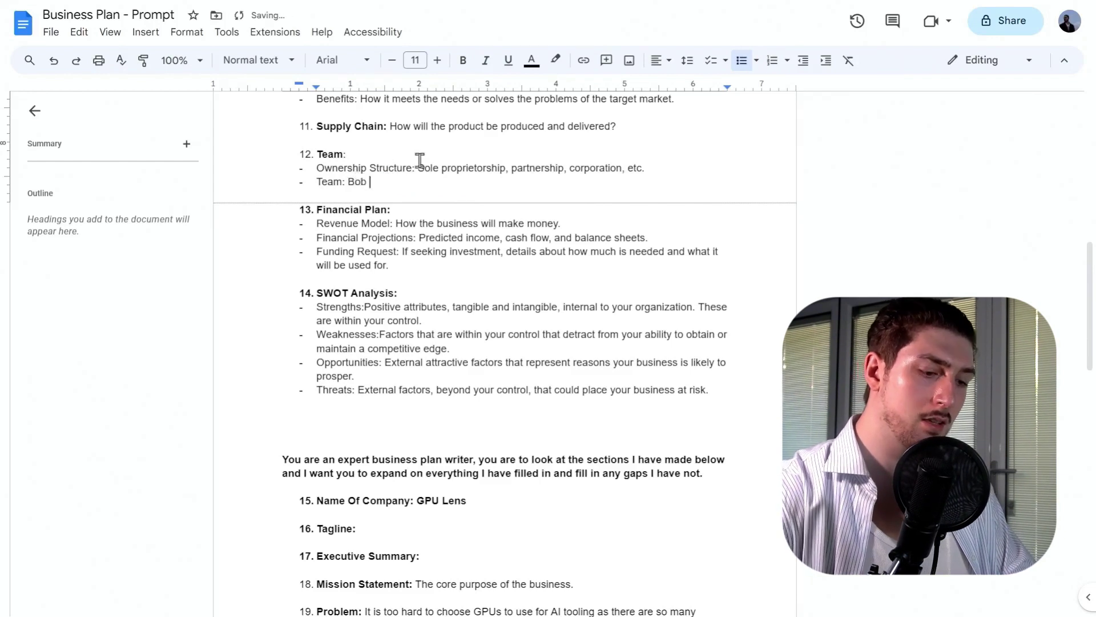
{"action": "type", "text": " is the CE"}
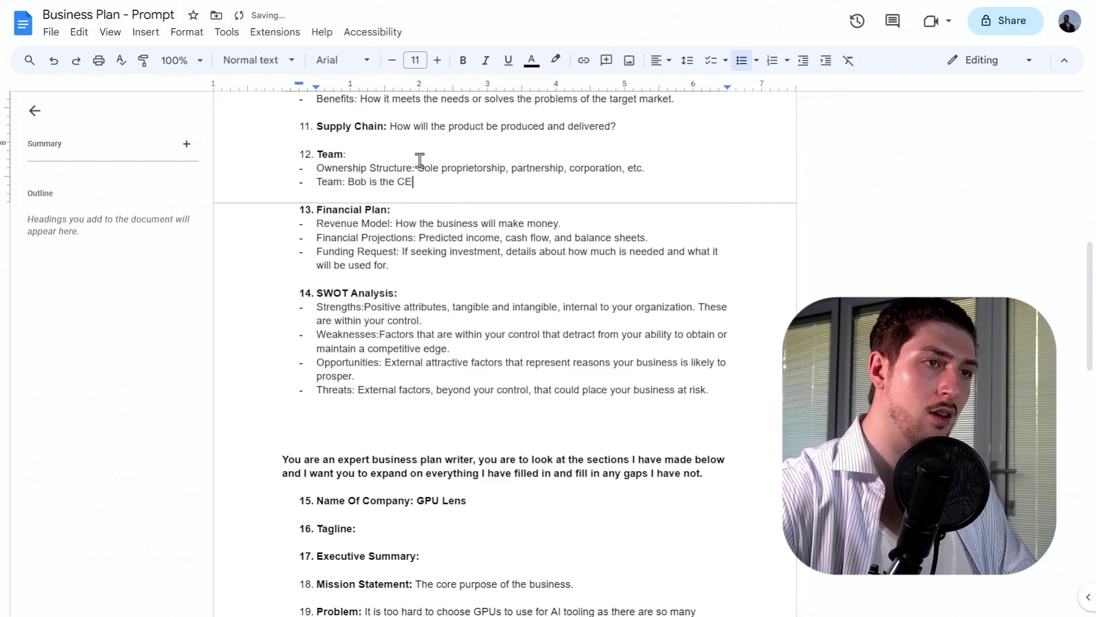
{"action": "type", "text": "O and has a massive background in selling saas software. Jim"}
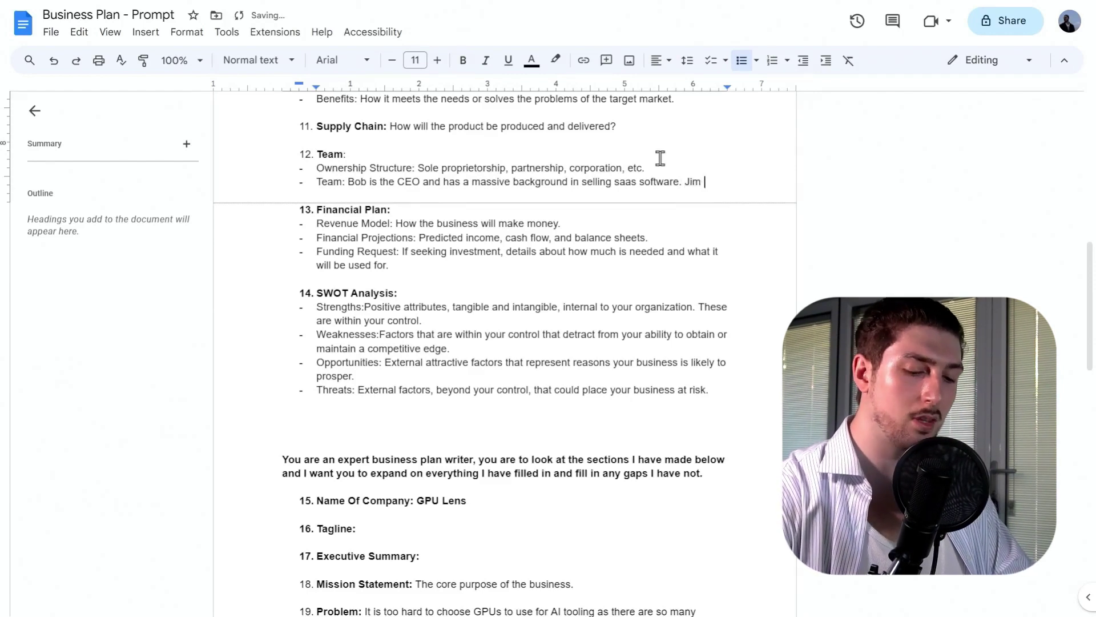
{"action": "type", "text": " is the CTO and has background as a full stack dev"}
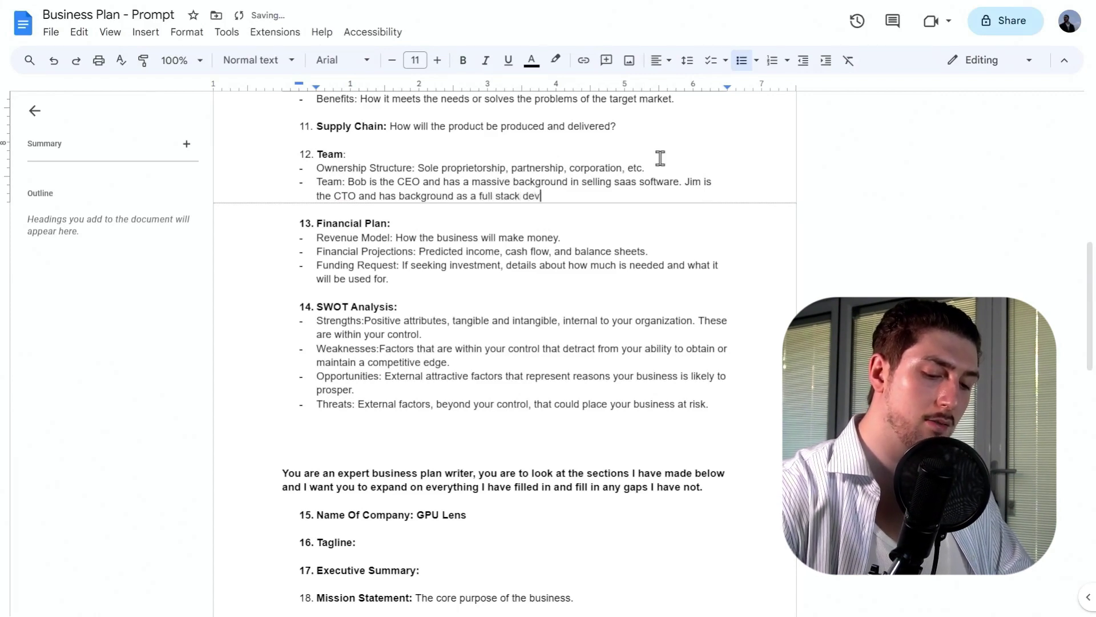
{"action": "type", "text": "for 10 years"}
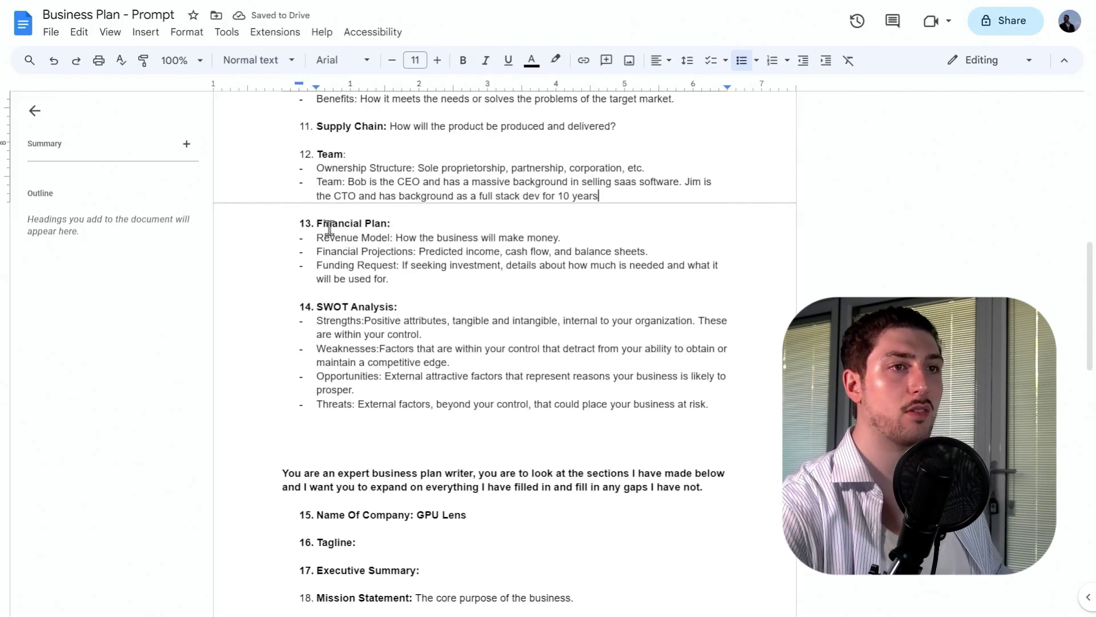
- Select the entire filled-in business plan prompt and copy it
{"action": "left_click_drag", "start_coordinate": [317, 224], "coordinate": [396, 237]}
{"action": "left_click", "coordinate": [325, 314]}
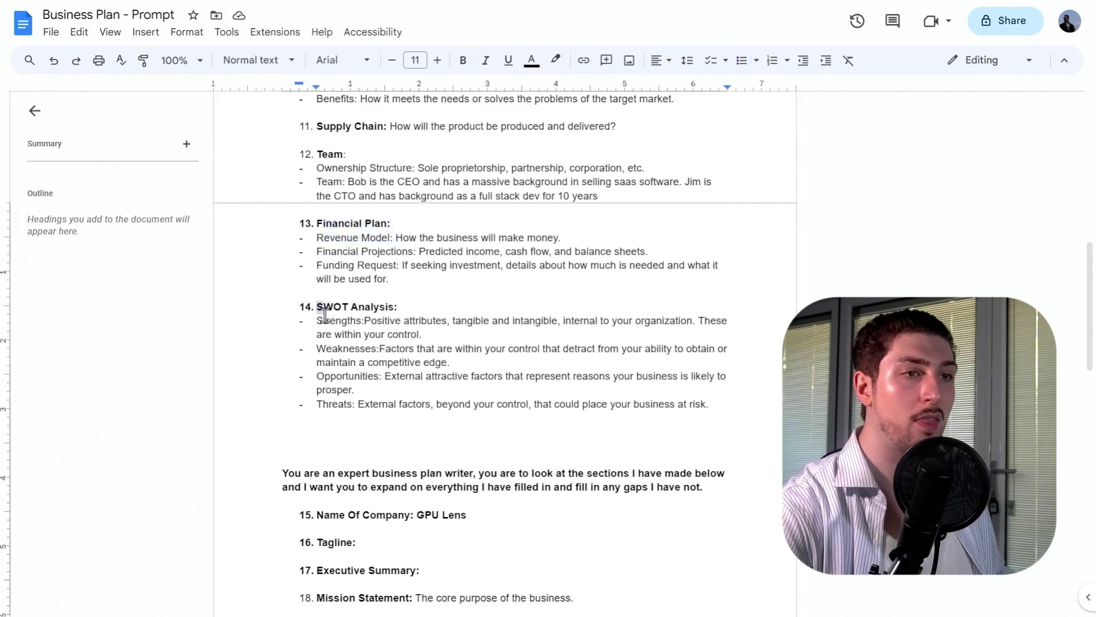
{"action": "left_click_drag", "start_coordinate": [324, 315], "coordinate": [404, 308]}
{"action": "left_click", "coordinate": [518, 264]}
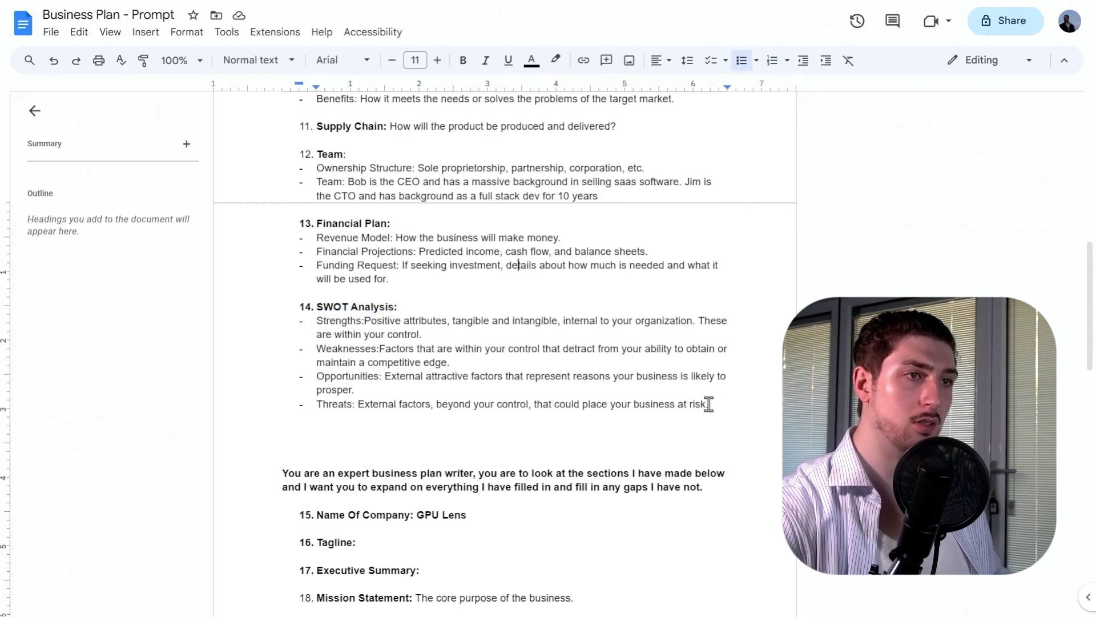
{"action": "left_click_drag", "start_coordinate": [708, 403], "coordinate": [282, 140]}
{"action": "right_click", "coordinate": [315, 148]}
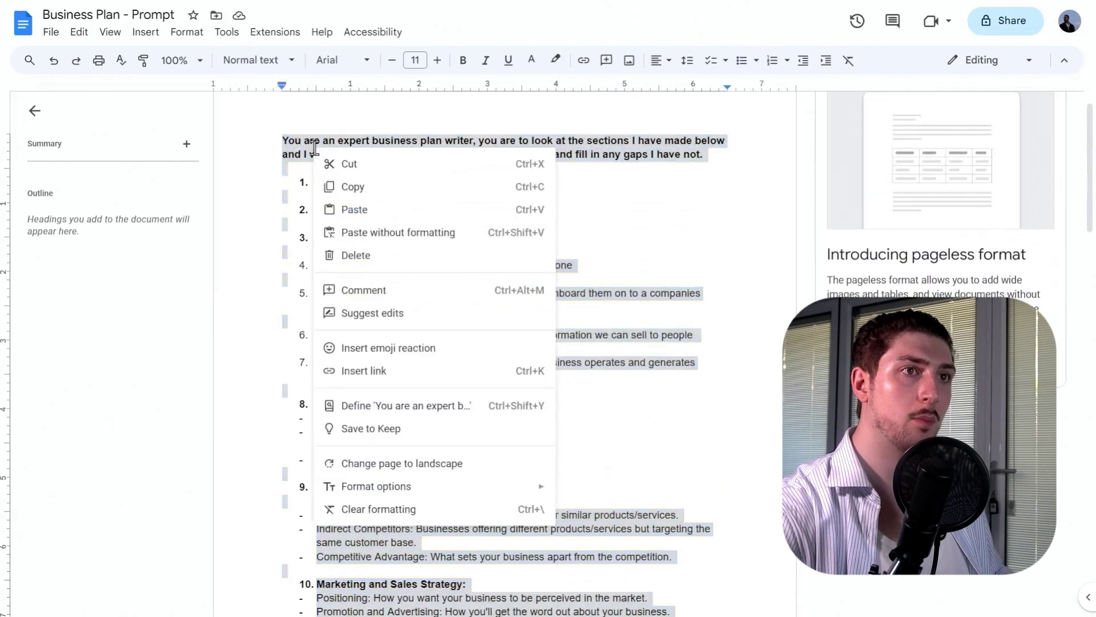
{"action": "left_click", "coordinate": [357, 188]}
- Log in to TextCortex and open ZenoChat with the 'Zeno, the assistant' persona
{"action": "mouse_move", "coordinate": [154, 8]}
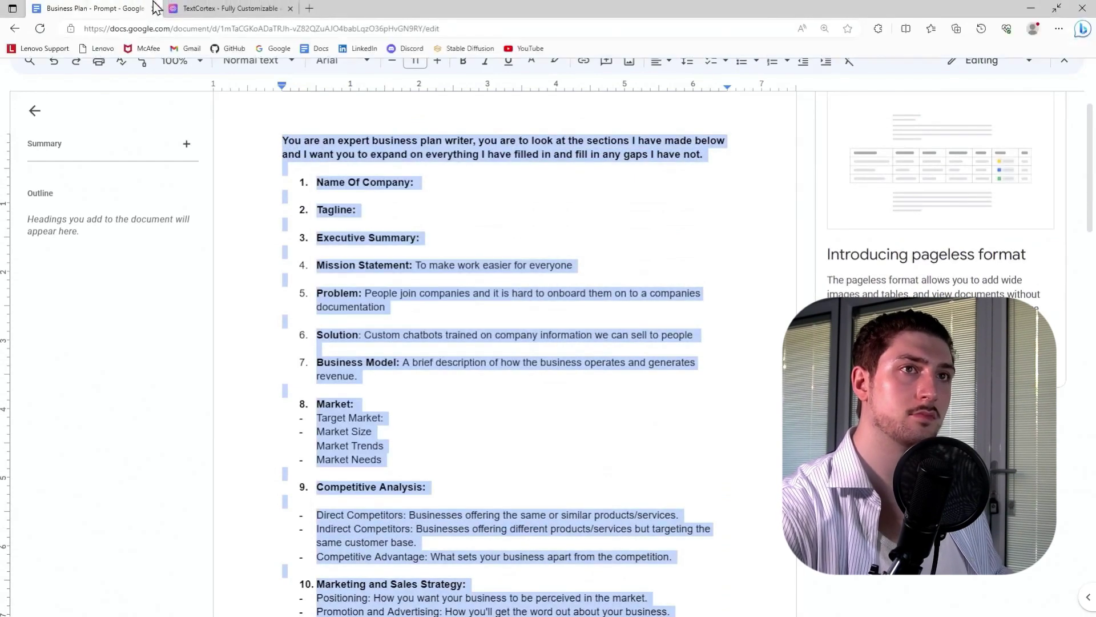
{"action": "left_click", "coordinate": [234, 9]}
{"action": "left_click", "coordinate": [391, 371]}
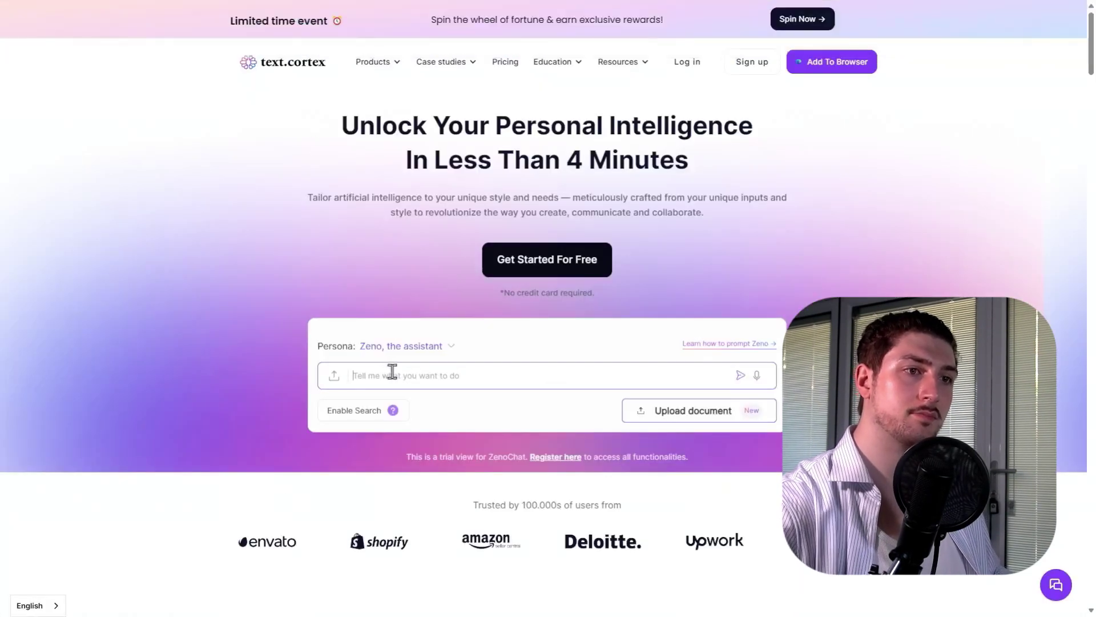
{"action": "left_click", "coordinate": [686, 64]}
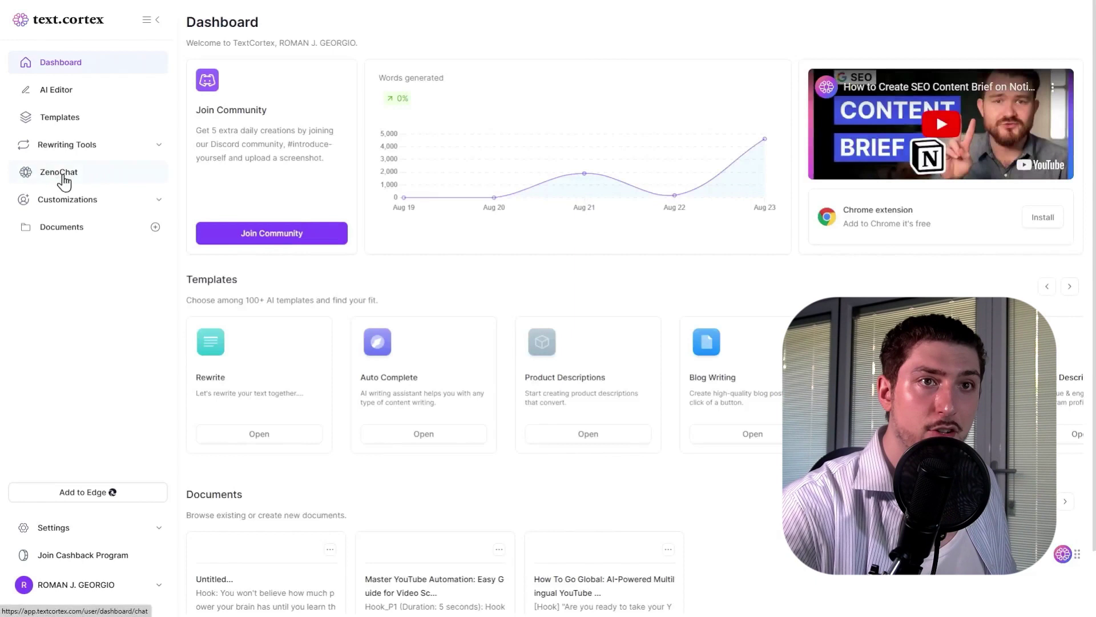
{"action": "left_click", "coordinate": [57, 172]}
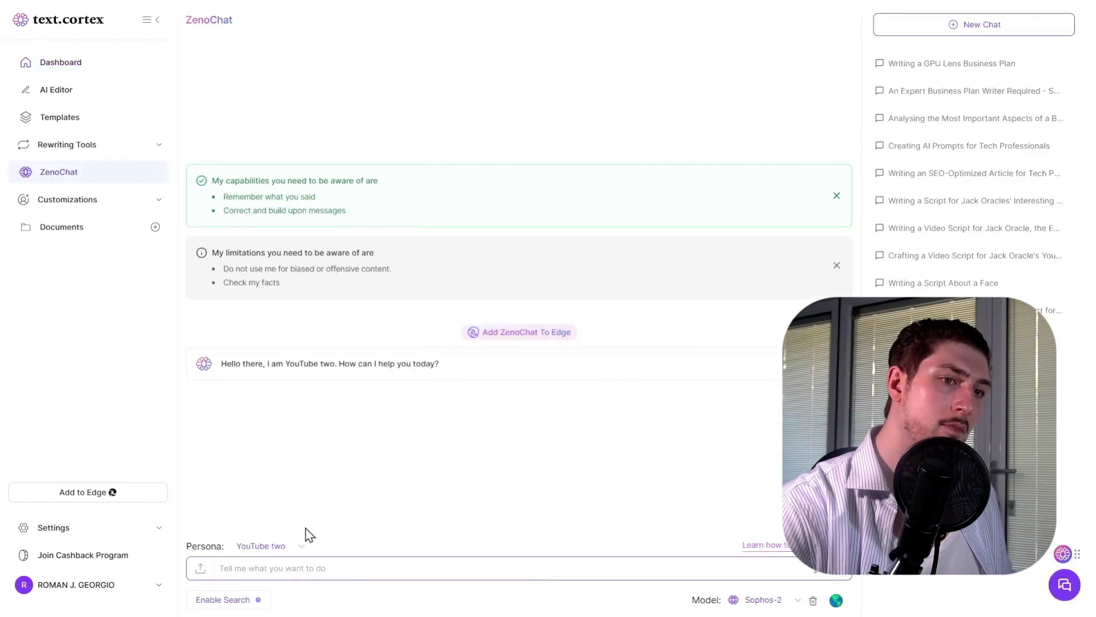
{"action": "left_click", "coordinate": [296, 548]}
{"action": "left_click", "coordinate": [306, 422]}
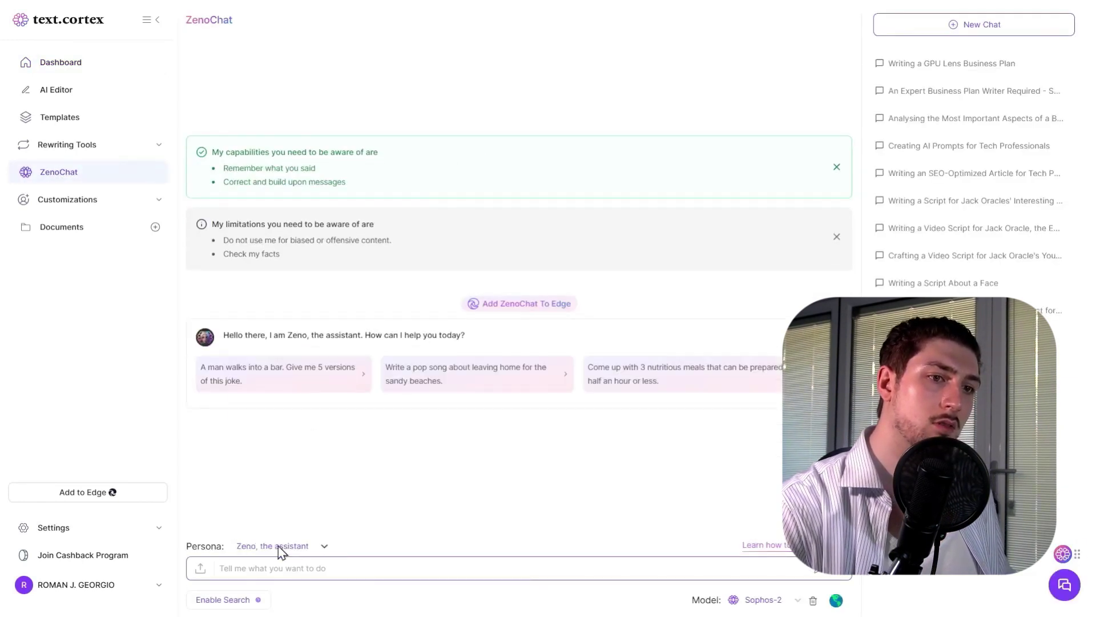
- Enable web search with Internet as the online search source
{"action": "left_click", "coordinate": [236, 600]}
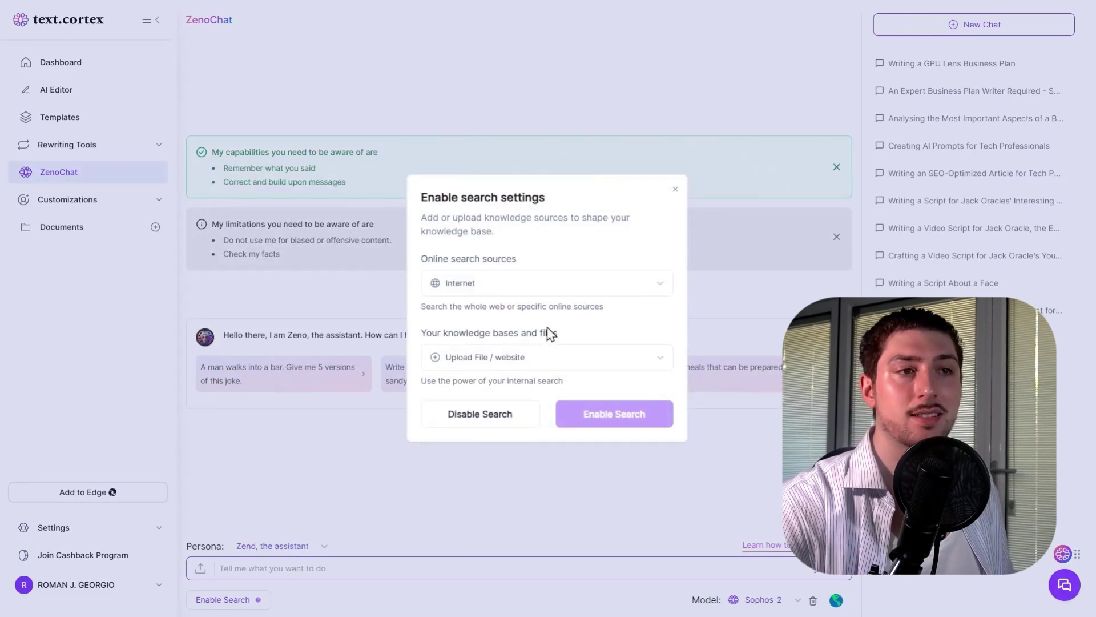
{"action": "left_click", "coordinate": [539, 297]}
{"action": "left_click", "coordinate": [521, 319]}
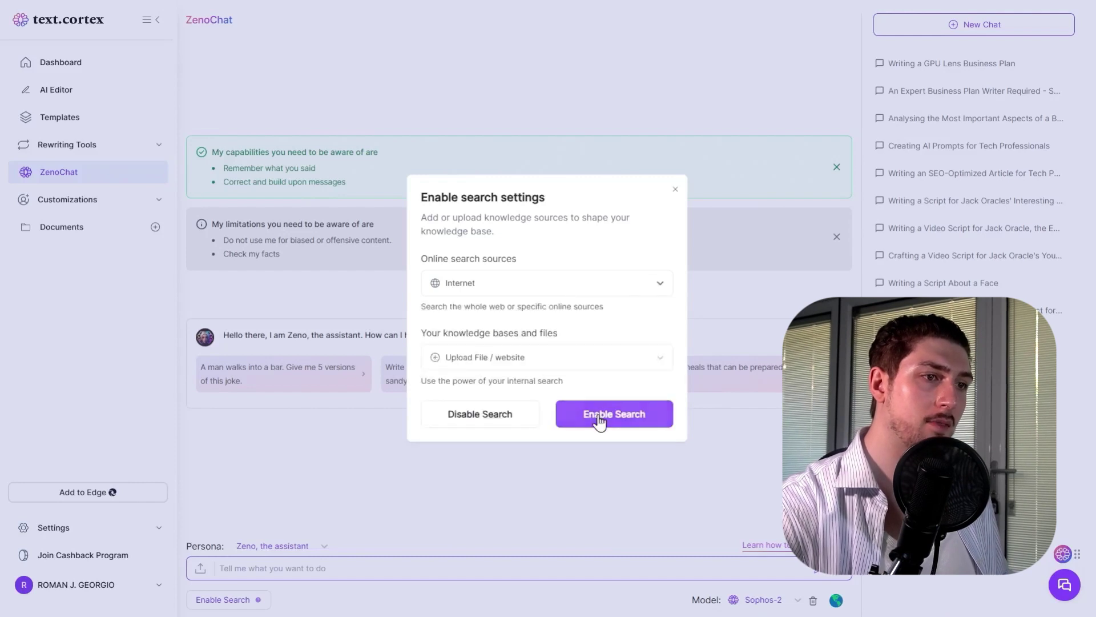
{"action": "left_click", "coordinate": [597, 421]}
{"action": "left_click", "coordinate": [330, 561]}
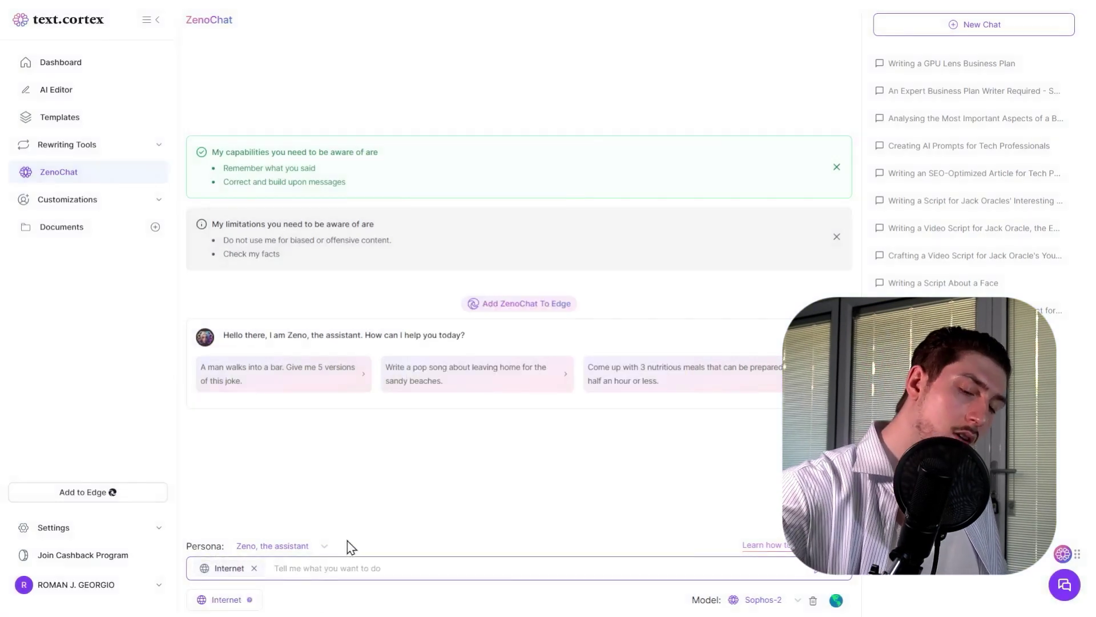
- Paste and send the filled-in business plan prompt, then review Zeno's expanded Onboarding Chatbots plan
{"action": "key", "text": "ctrl+v"}
{"action": "scroll", "coordinate": [423, 490], "scroll_direction": "up", "scroll_amount": 10}
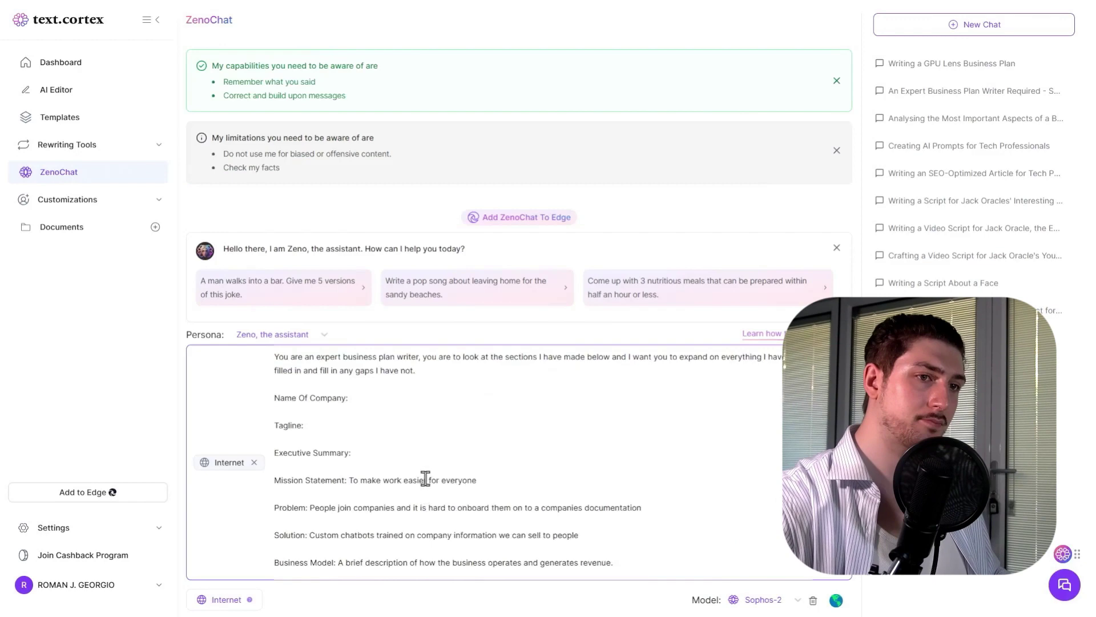
{"action": "key", "text": "Return"}
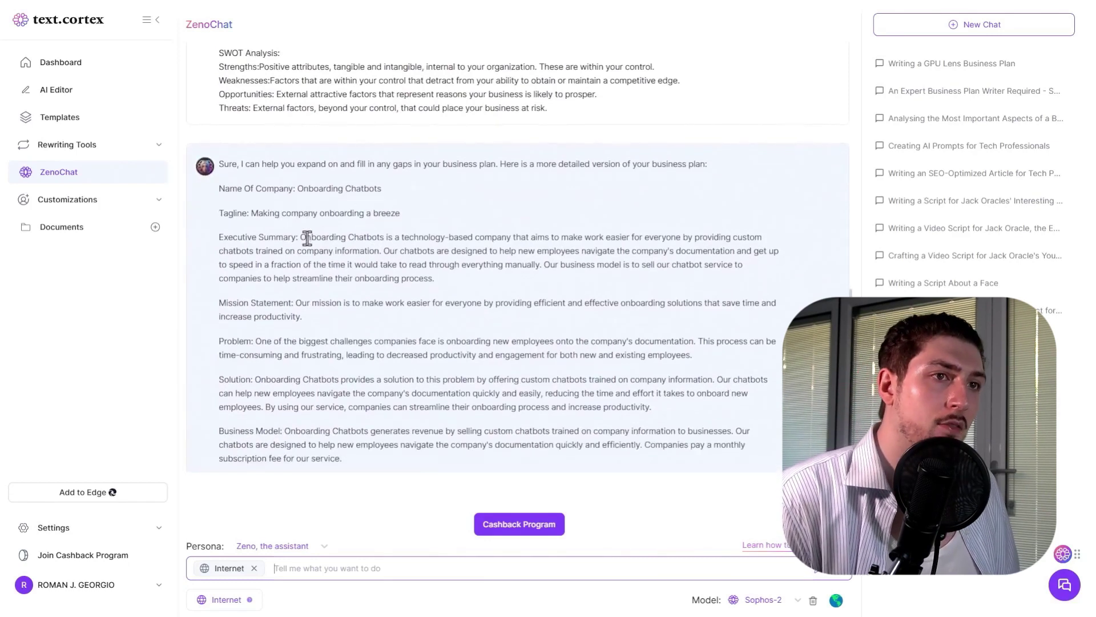
{"action": "left_click_drag", "start_coordinate": [314, 237], "coordinate": [446, 259]}
{"action": "left_click", "coordinate": [444, 282]}
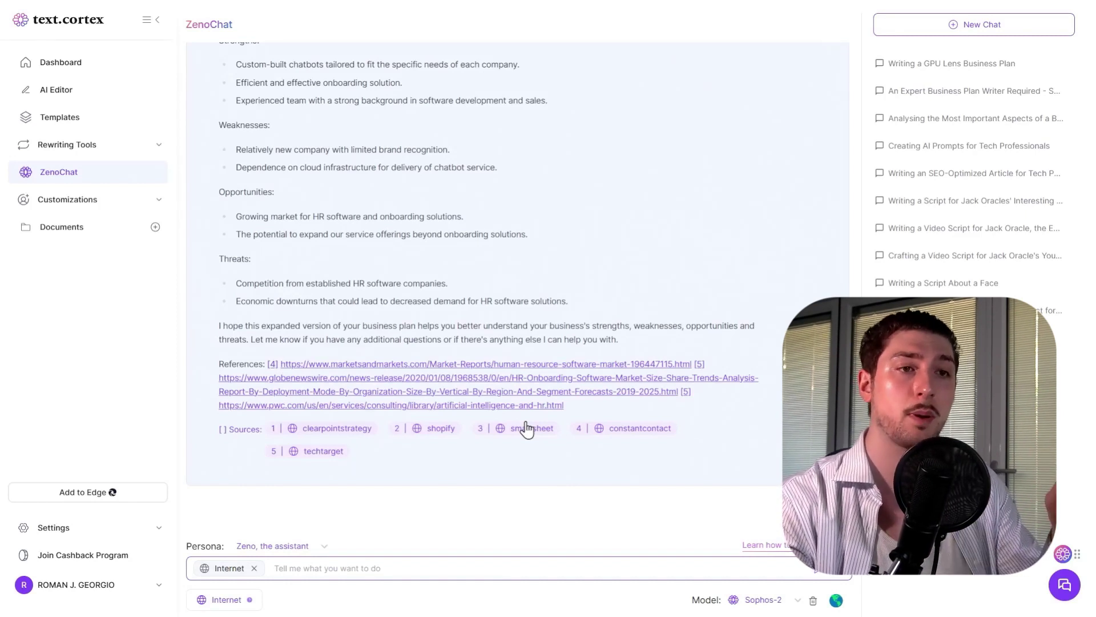
{"action": "left_click_drag", "start_coordinate": [571, 349], "coordinate": [382, 216]}
- Ask Zeno to change the name 'Onboarding Chatbots', pasting the copied name into the request
{"action": "left_click", "coordinate": [324, 215]}
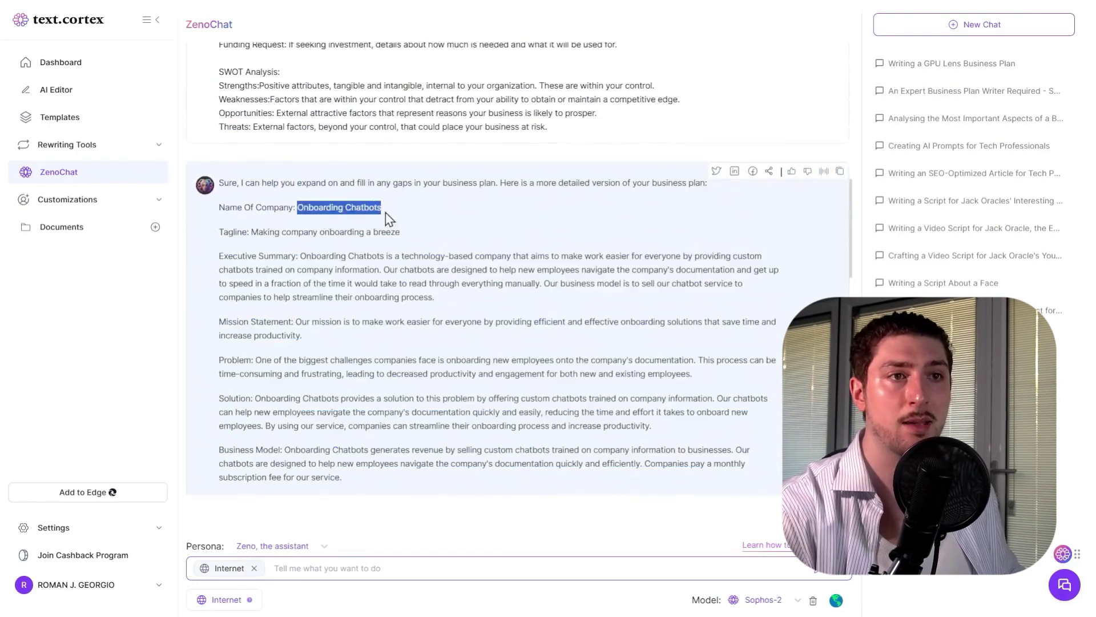
{"action": "right_click", "coordinate": [340, 212]}
{"action": "left_click", "coordinate": [370, 218]}
{"action": "left_click", "coordinate": [335, 558]}
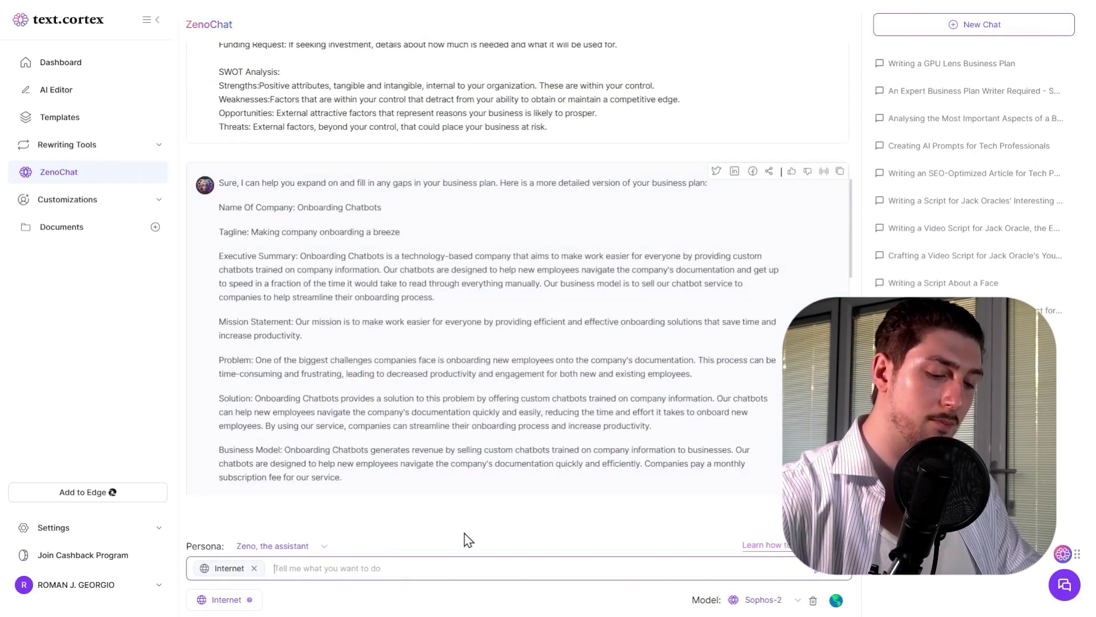
{"action": "type", "text": "Cou"}
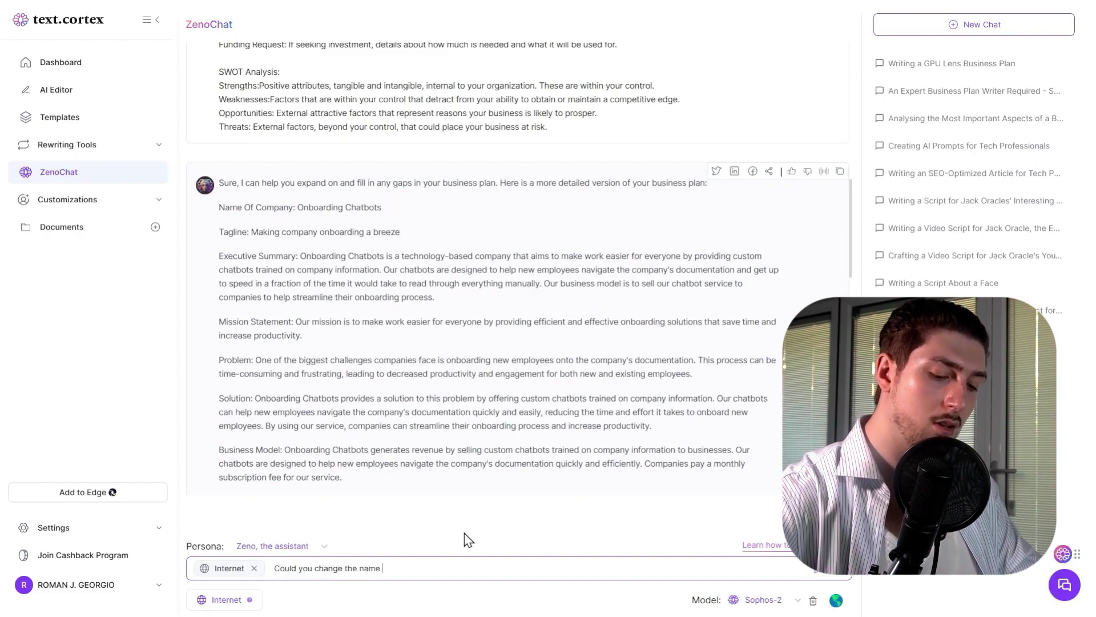
{"action": "type", "text": "ld you change the name"}
{"action": "key", "text": "ctrl+v"}
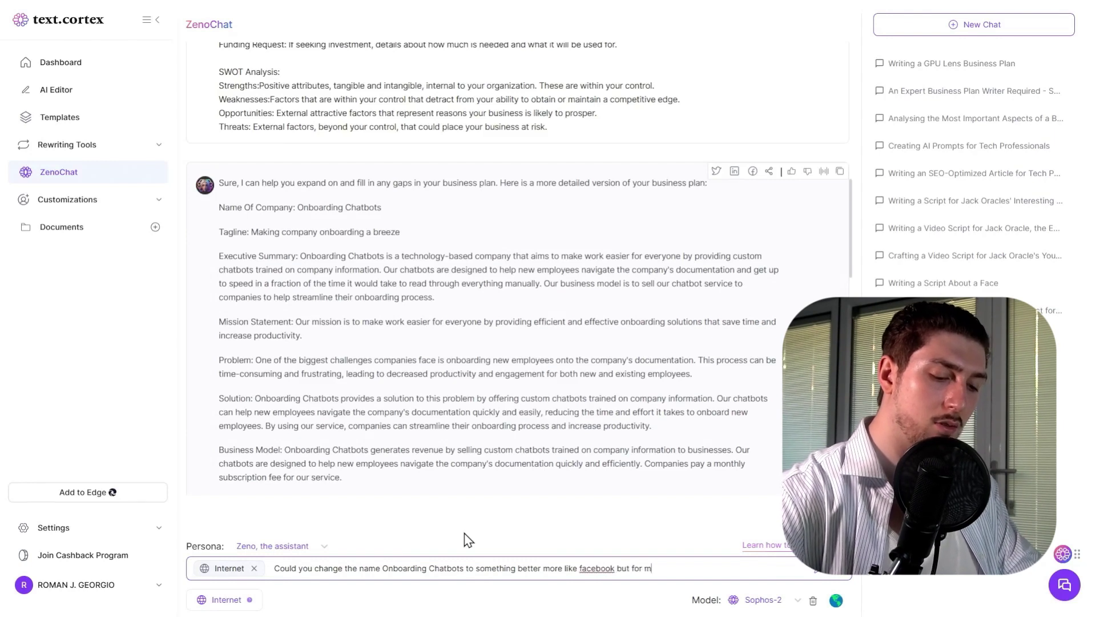
{"action": "type", "text": "ea"}
{"action": "key", "text": "Return"}
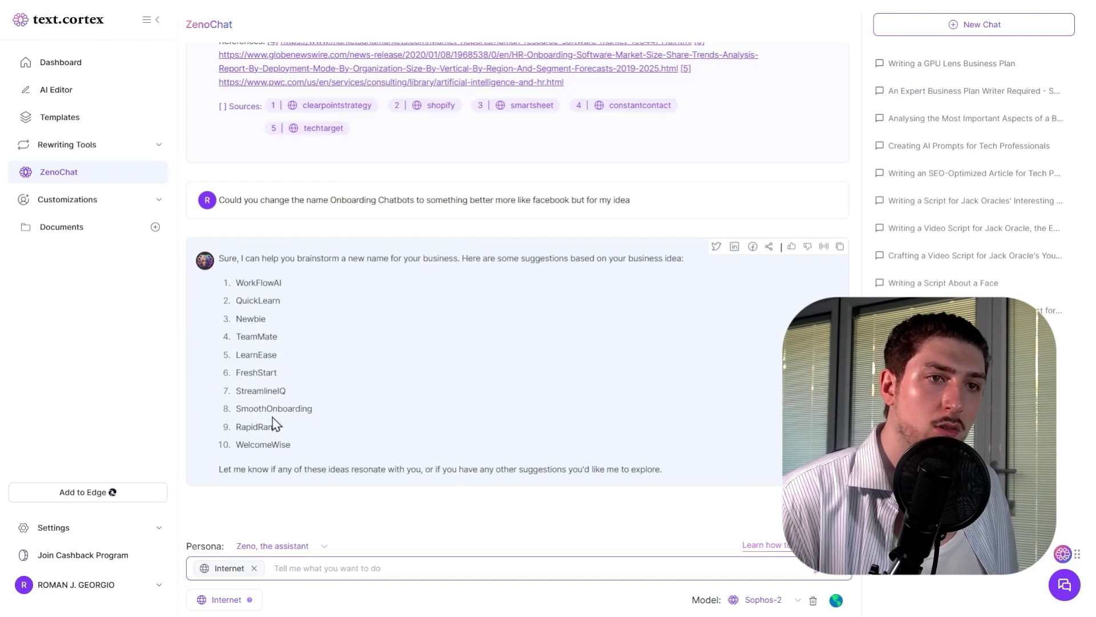
- Paste the original prompt's opening instruction paragraph at the top of the chat message
{"action": "double_click", "coordinate": [257, 300]}
{"action": "left_click", "coordinate": [245, 289]}
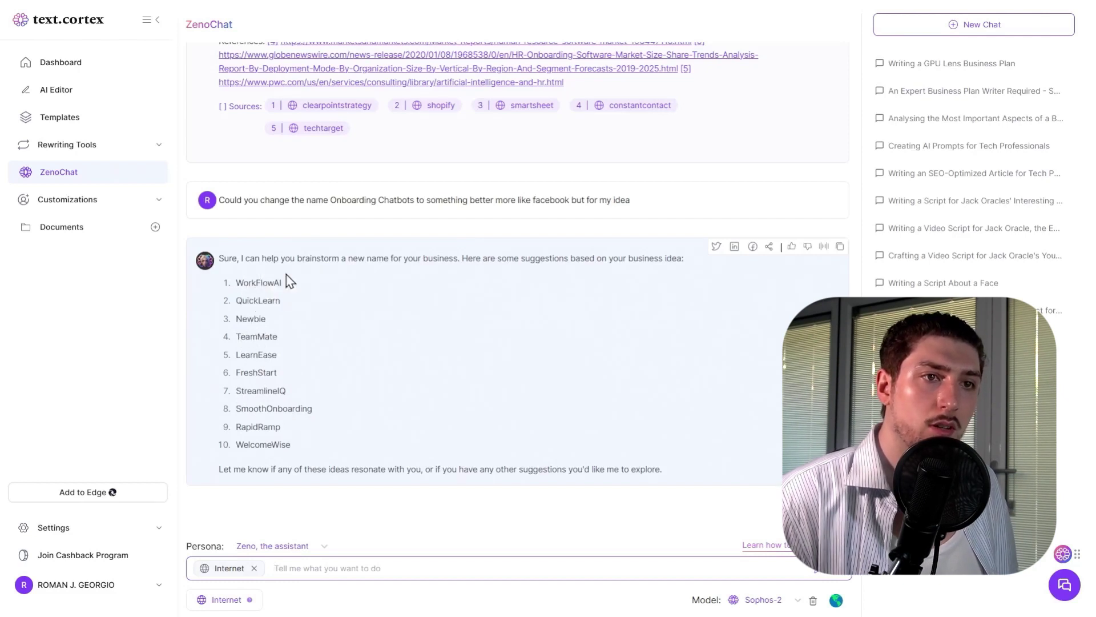
{"action": "double_click", "coordinate": [247, 299]}
{"action": "right_click", "coordinate": [260, 299]}
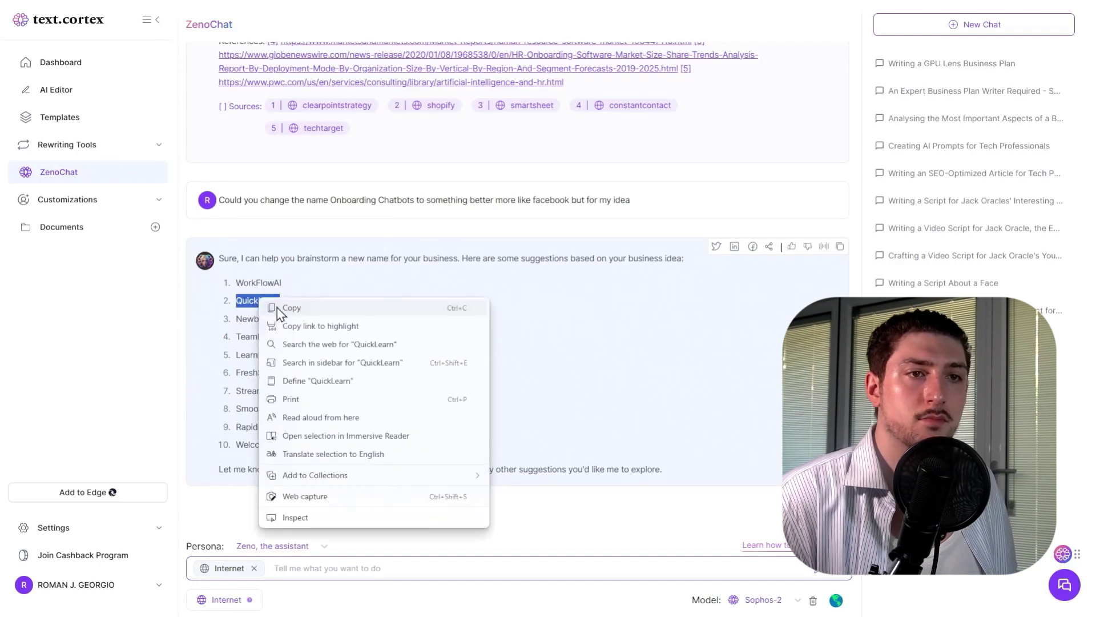
{"action": "left_click", "coordinate": [276, 308]}
{"action": "left_click_drag", "start_coordinate": [219, 68], "coordinate": [326, 91]}
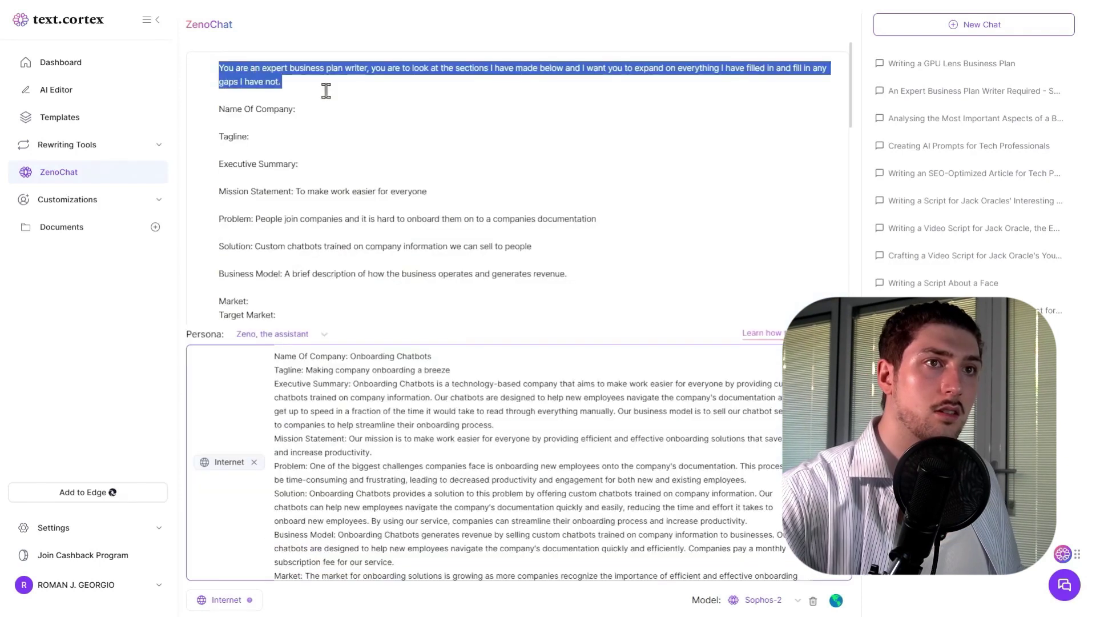
{"action": "right_click", "coordinate": [278, 68]}
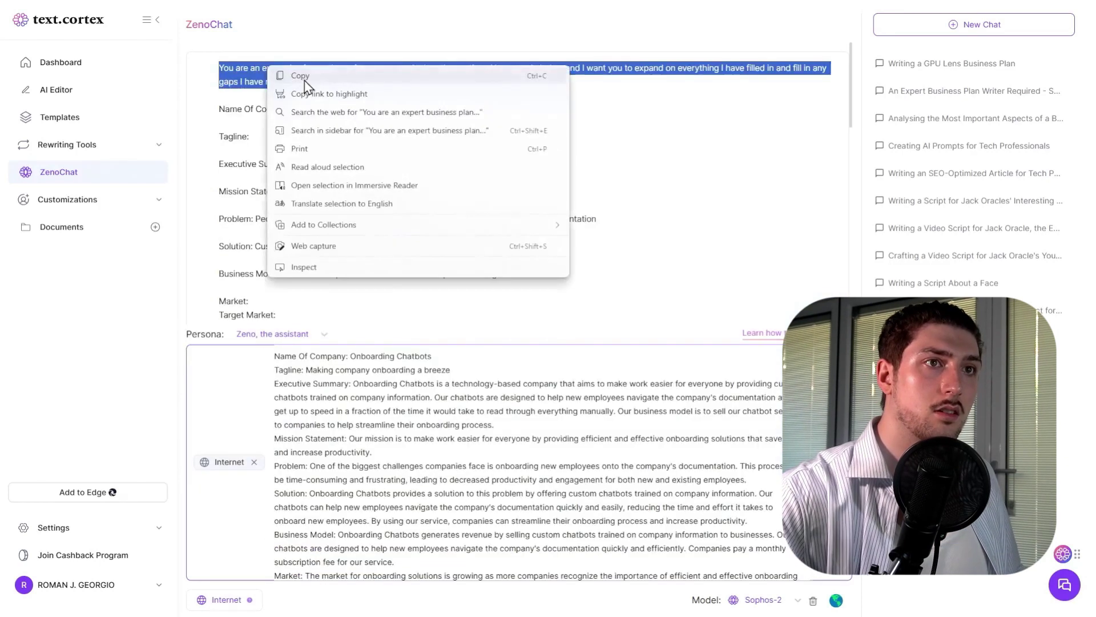
{"action": "left_click", "coordinate": [303, 76]}
{"action": "left_click", "coordinate": [274, 357]}
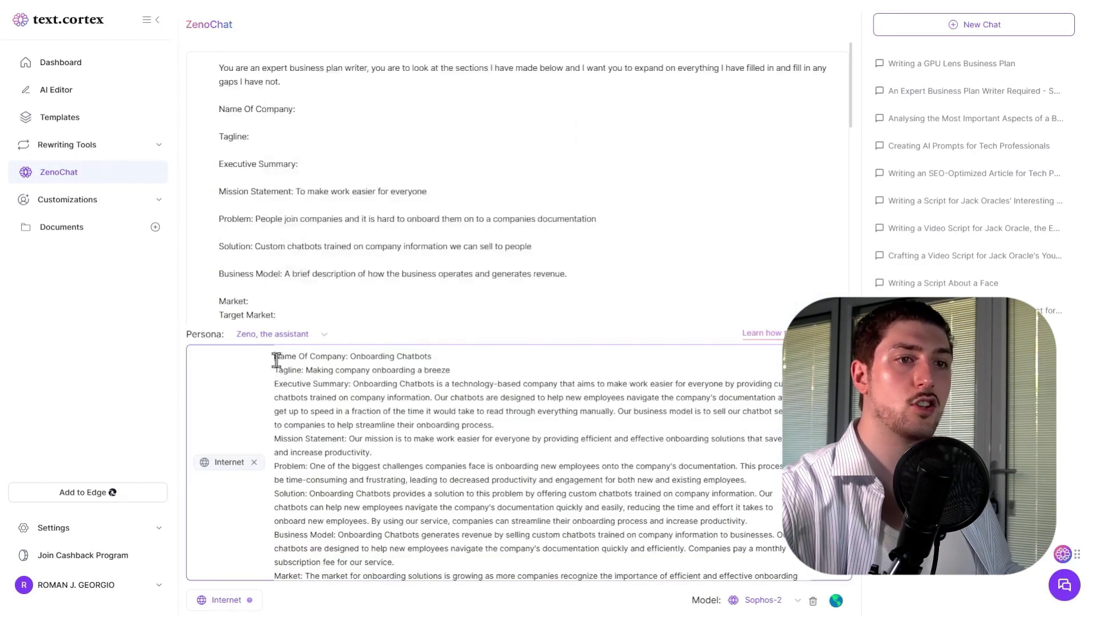
{"action": "key", "text": "shift+Return"}
{"action": "key", "text": "shift+Return"}
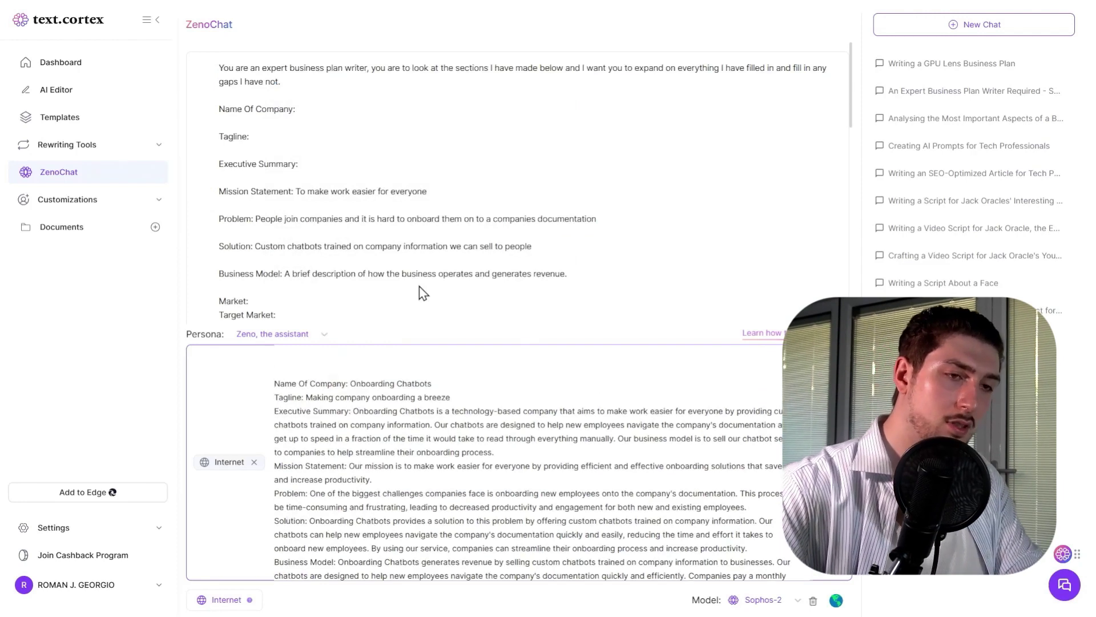
{"action": "key", "text": "ctrl+v"}
- Replace Onboarding Chatbots with QuickLearn in the company name and Executive Summary
{"action": "scroll", "coordinate": [394, 285], "scroll_direction": "down", "scroll_amount": 15}
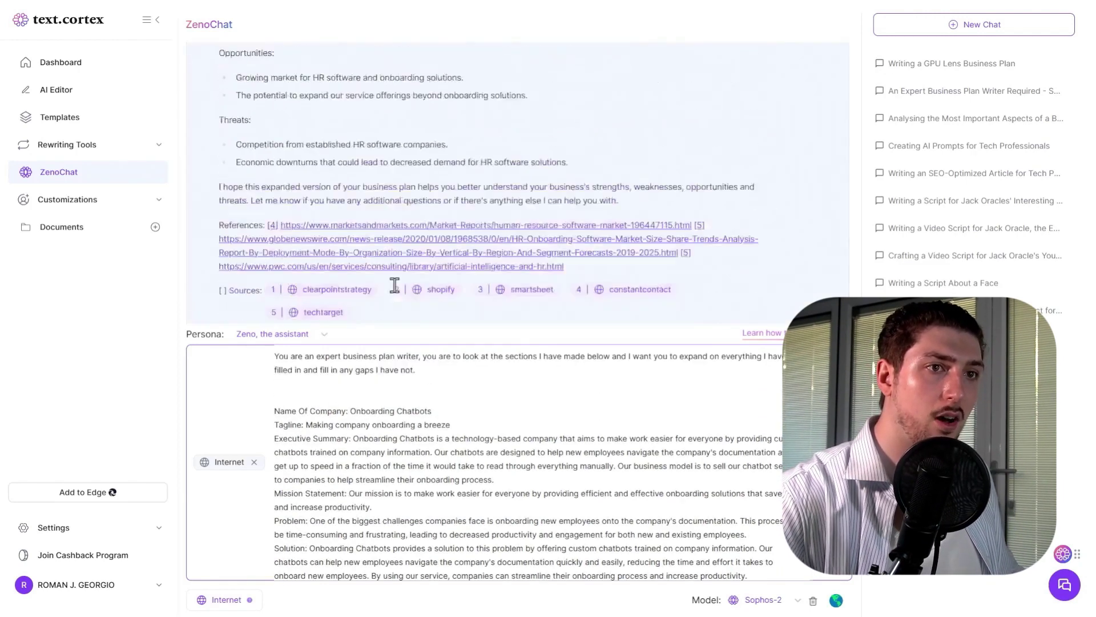
{"action": "scroll", "coordinate": [395, 285], "scroll_direction": "down", "scroll_amount": 3}
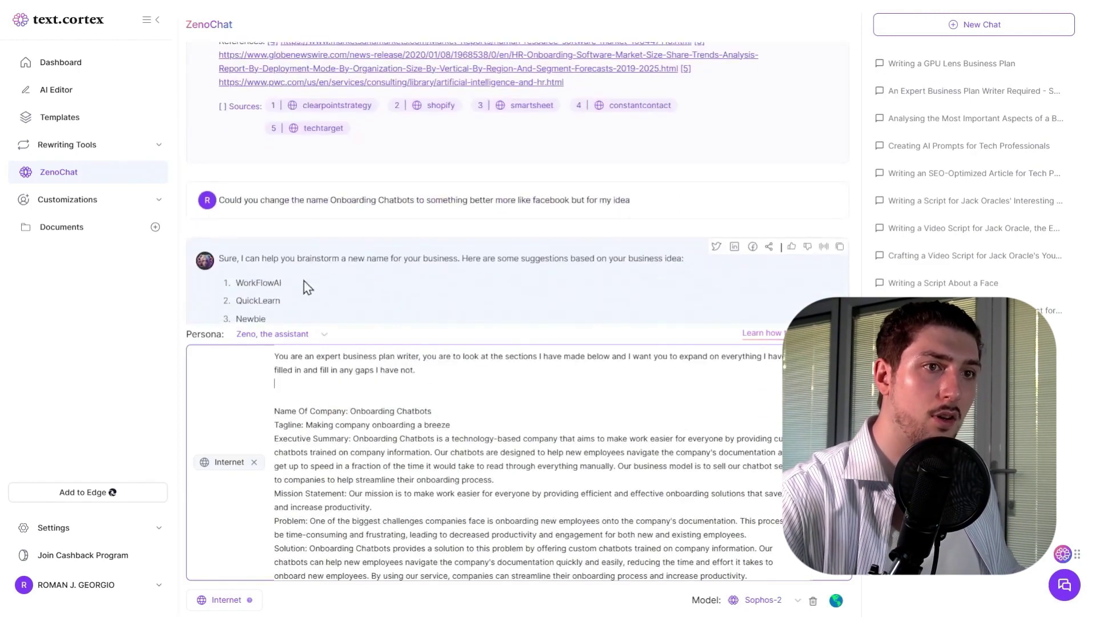
{"action": "double_click", "coordinate": [252, 299]}
{"action": "right_click", "coordinate": [260, 302]}
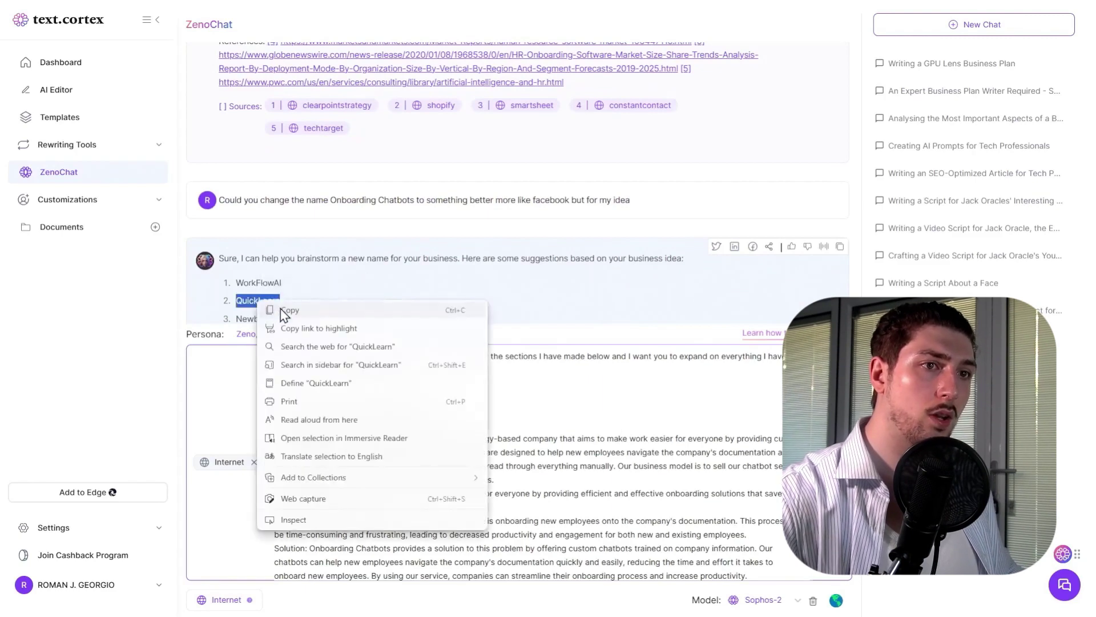
{"action": "left_click", "coordinate": [284, 311]}
{"action": "left_click", "coordinate": [433, 410]}
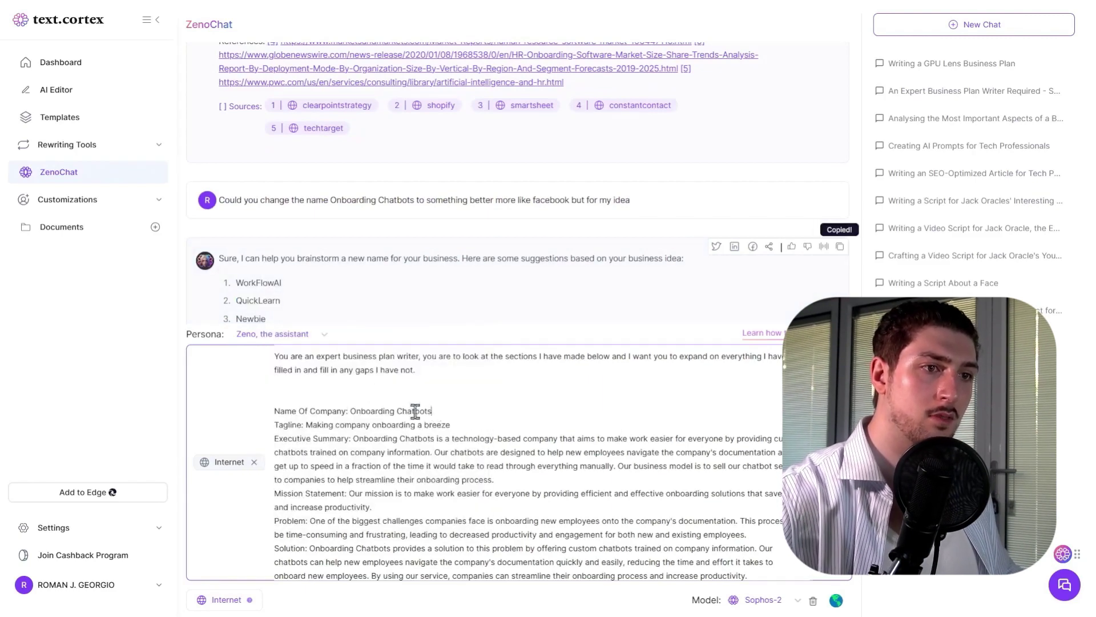
{"action": "left_click", "coordinate": [351, 411], "text": "shift"}
{"action": "key", "text": "ctrl+v"}
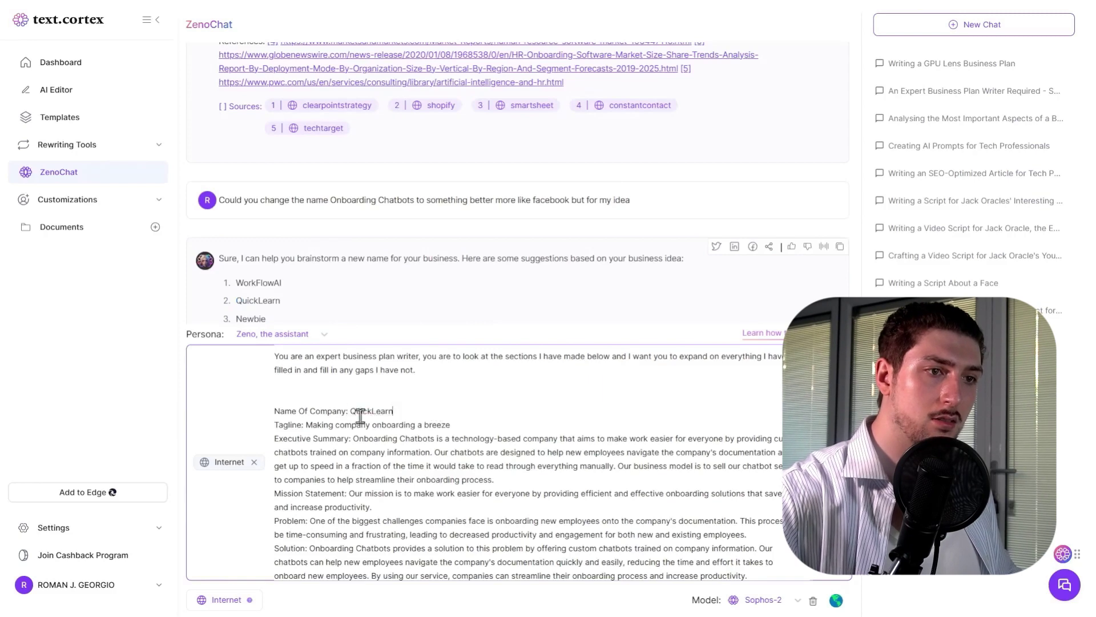
{"action": "left_click_drag", "start_coordinate": [435, 438], "coordinate": [363, 438]}
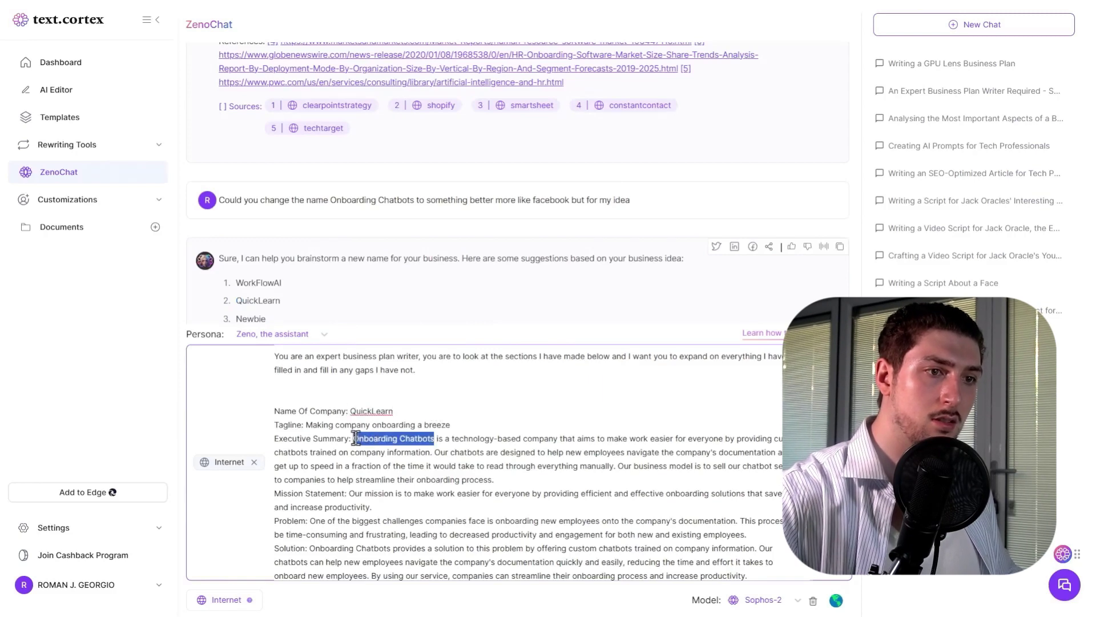
{"action": "key", "text": "ctrl+v"}
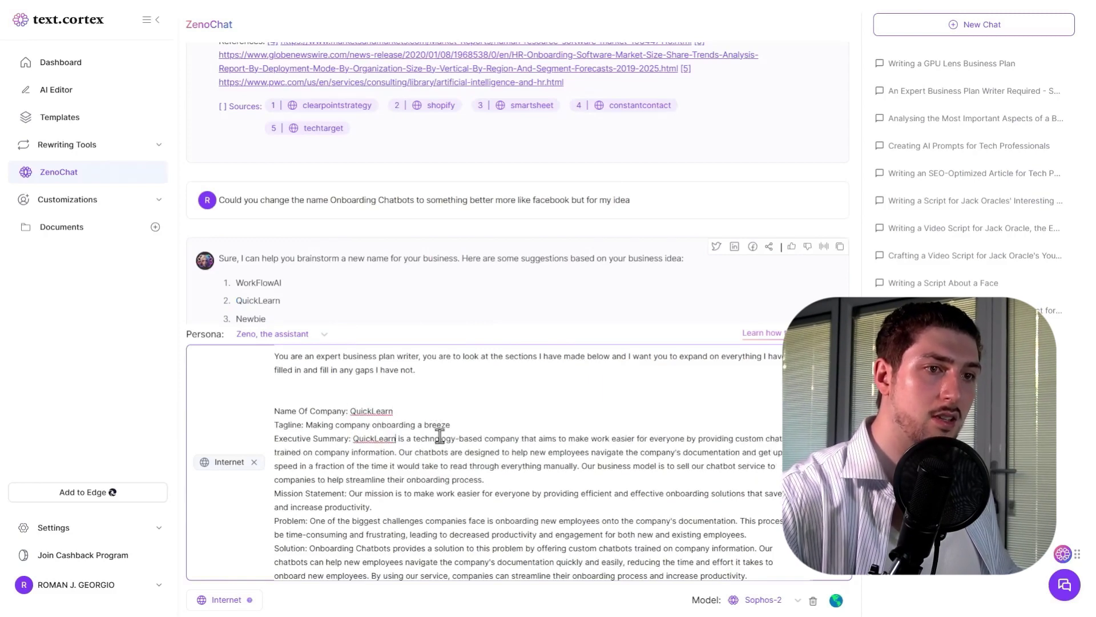
- Delete the old Revenue Model description from the draft
{"action": "scroll", "coordinate": [339, 415], "scroll_direction": "down", "scroll_amount": 5}
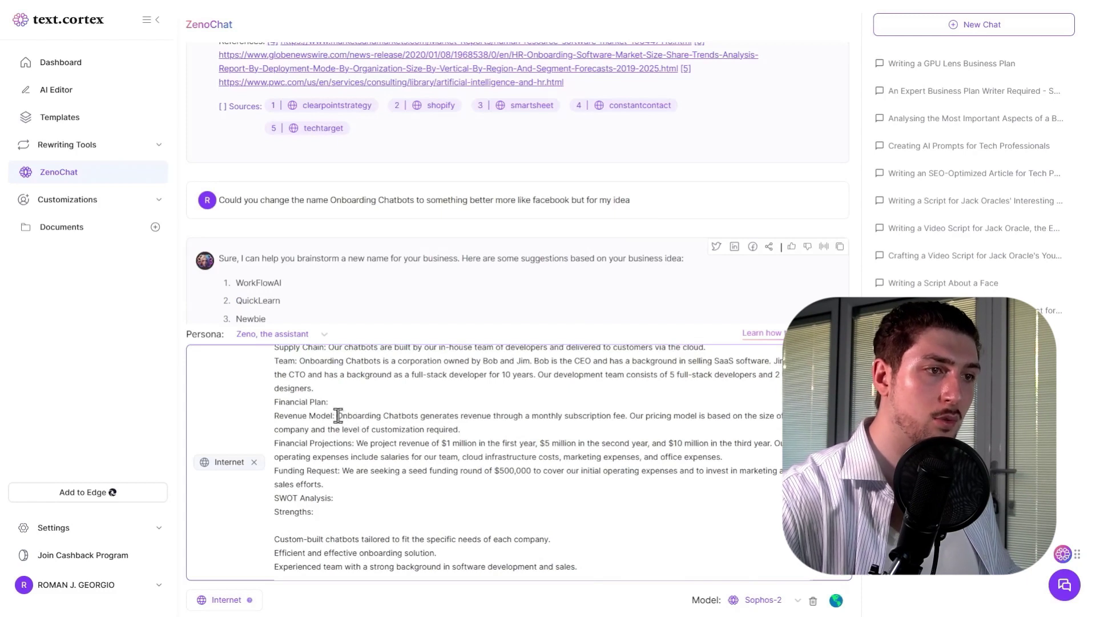
{"action": "left_click_drag", "start_coordinate": [336, 415], "coordinate": [626, 424]}
{"action": "key", "text": "BackSpace"}
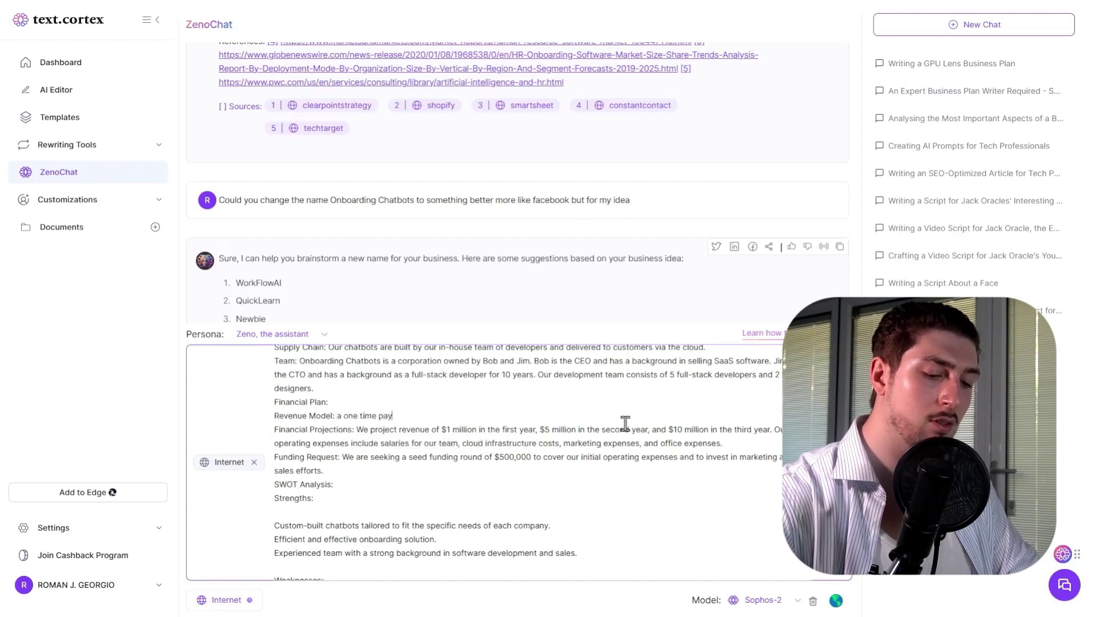
- Send the revised QuickLearn business plan prompt to Zeno
{"action": "key", "text": "Return"}
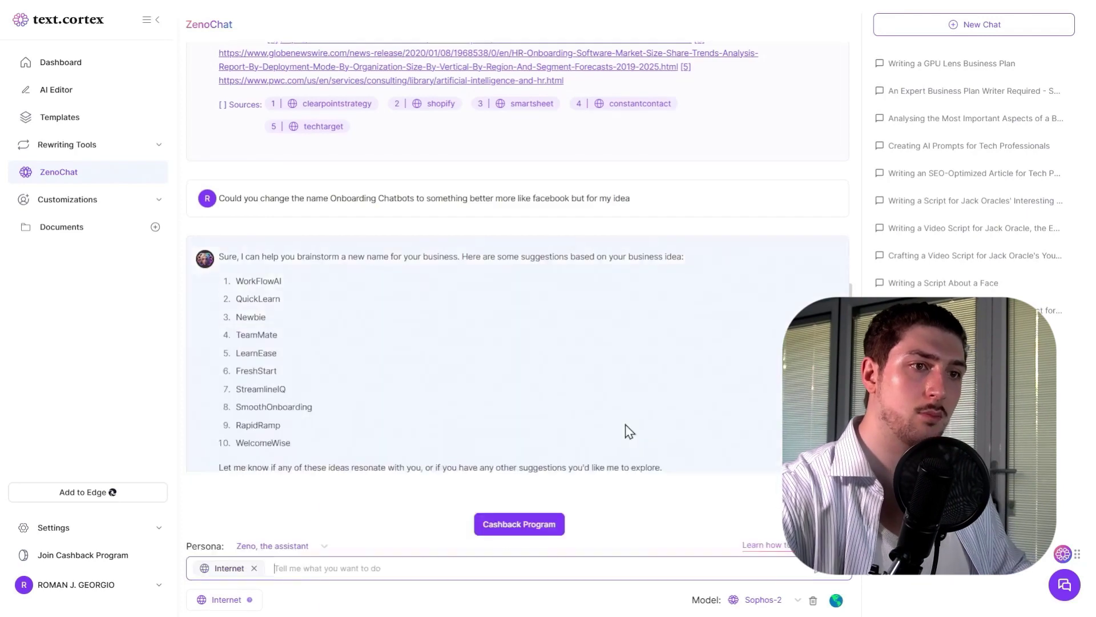